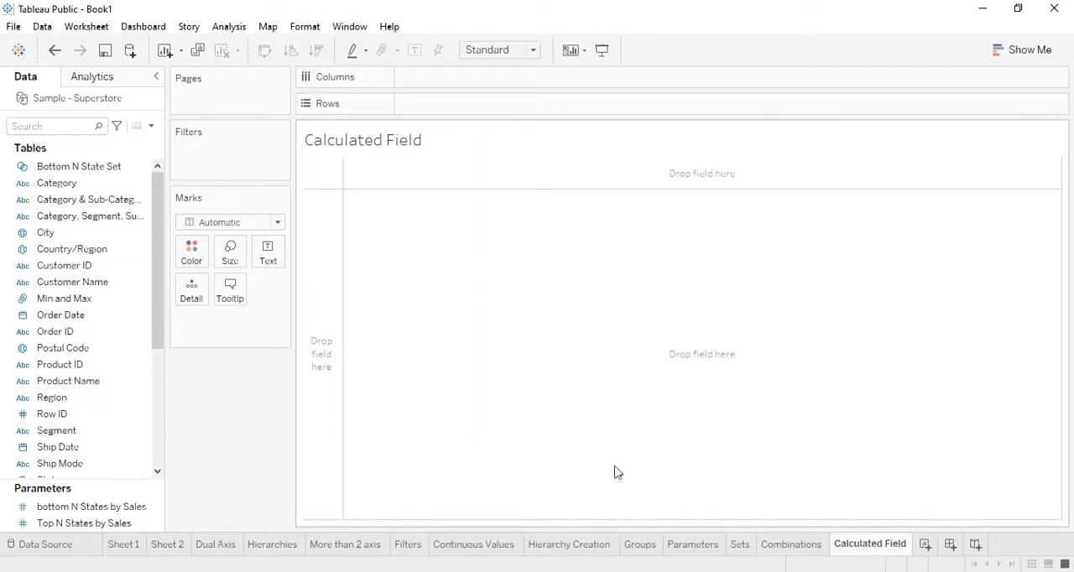
Step: Add the Category, Segment, Sub-Category combined field to the columns, swap it to the rows, and fit the sheet to Entire View
click(28, 381)
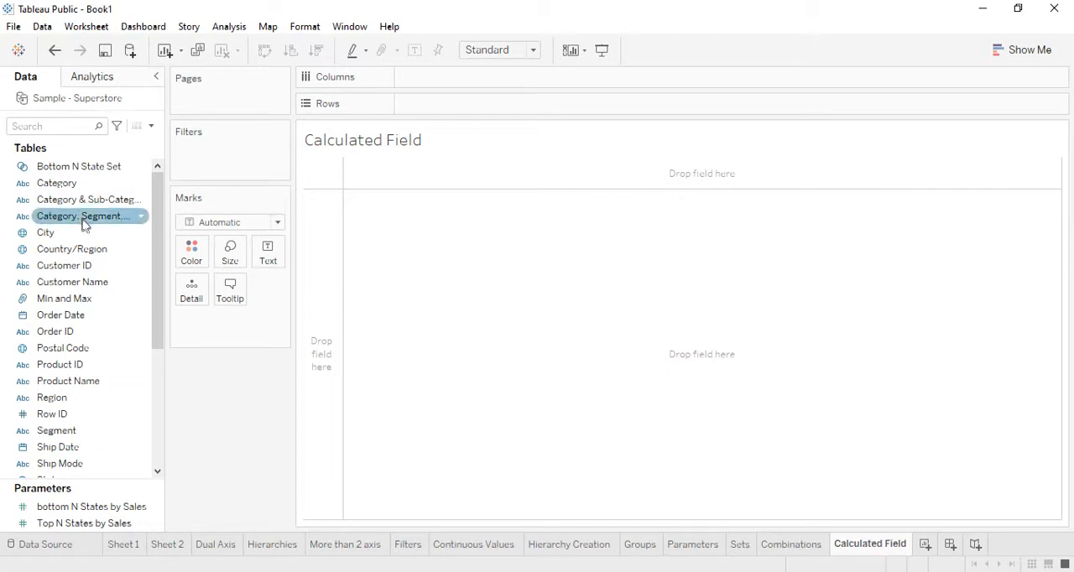
drag(84, 223, 448, 89)
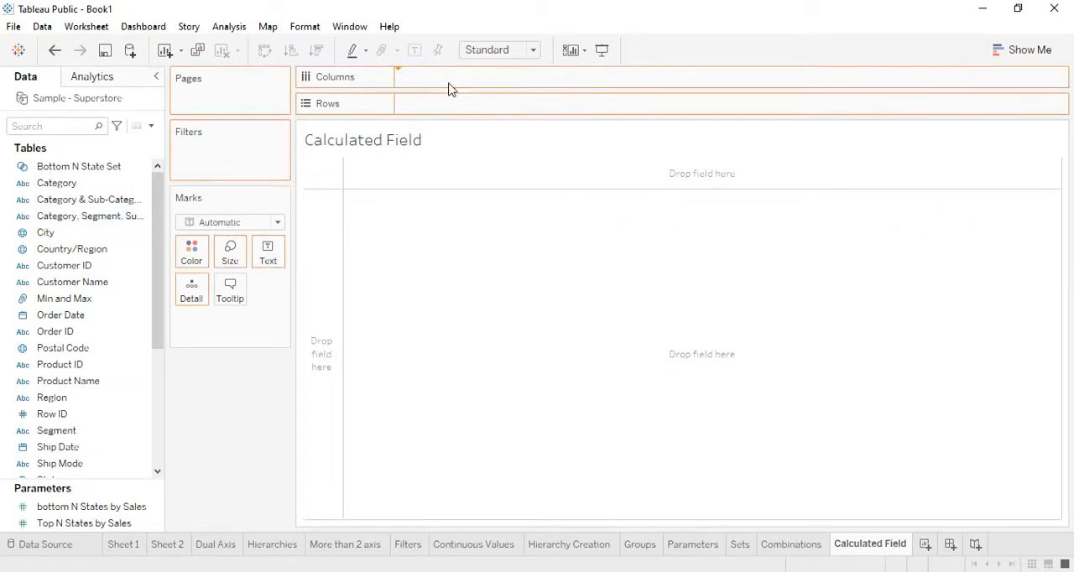
mouse_move(483, 216)
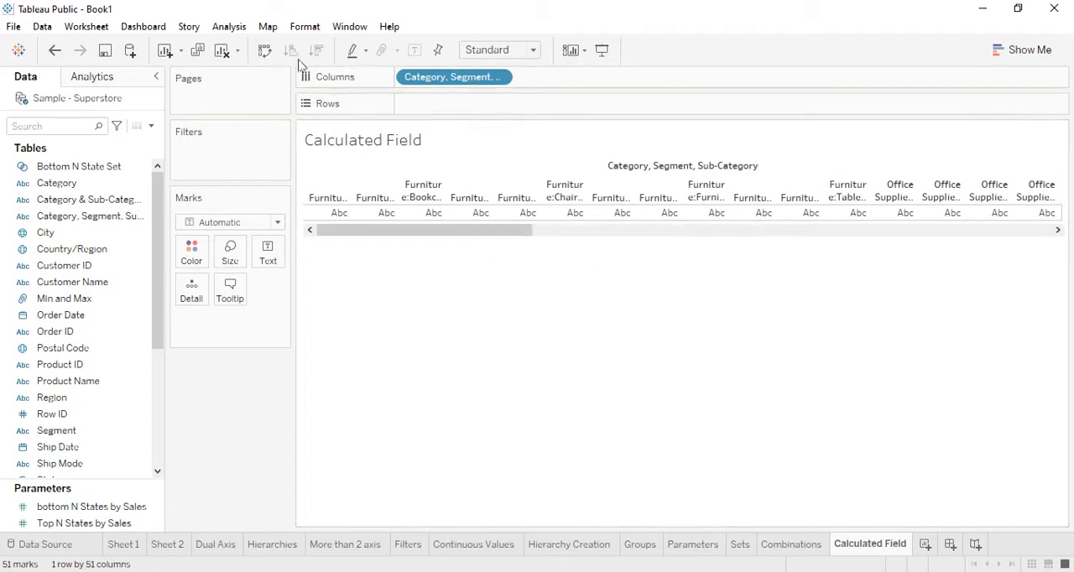
click(264, 50)
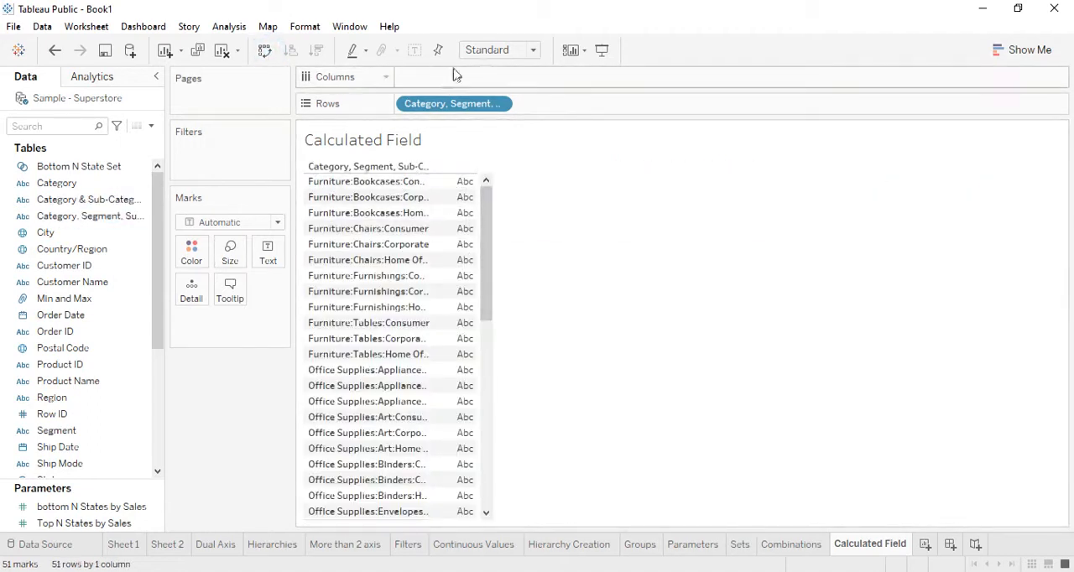
click(532, 50)
click(515, 106)
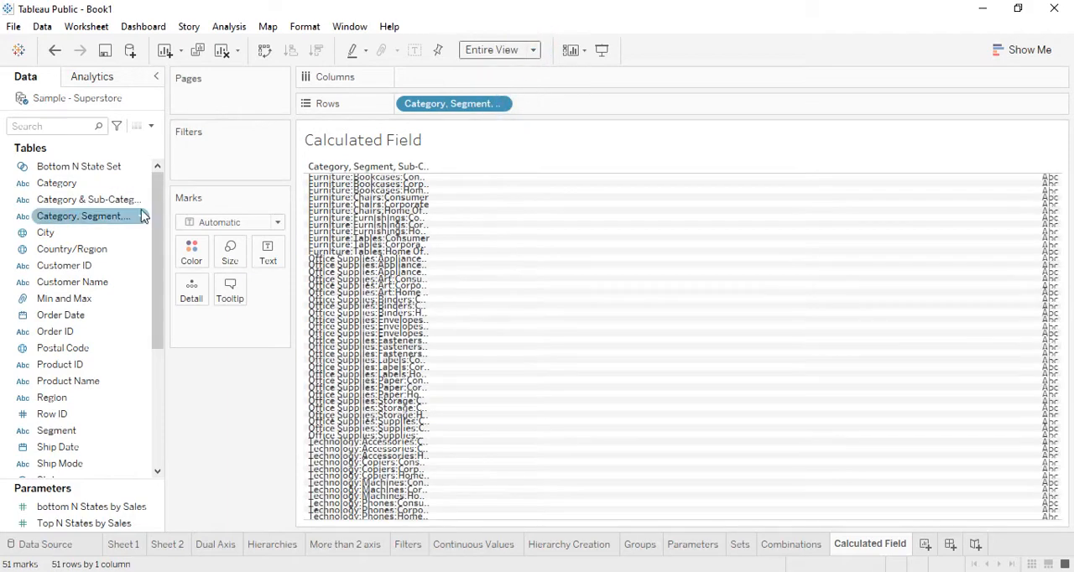
Step: Rename the Category, Segment, Sub-Category combined field to "Category, Sub-Category, Segment"
right_click(102, 219)
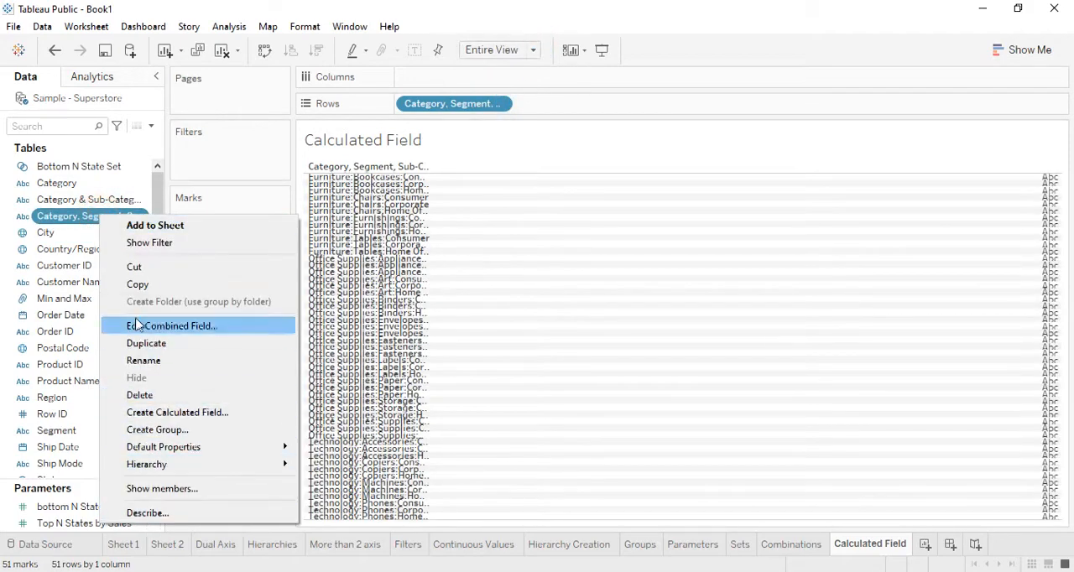
click(149, 326)
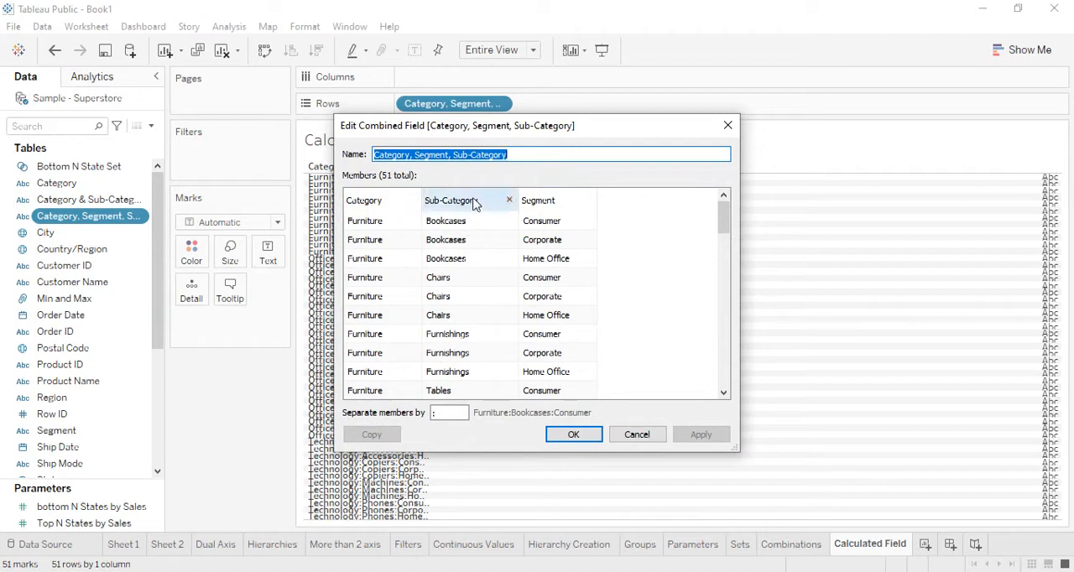
click(448, 154)
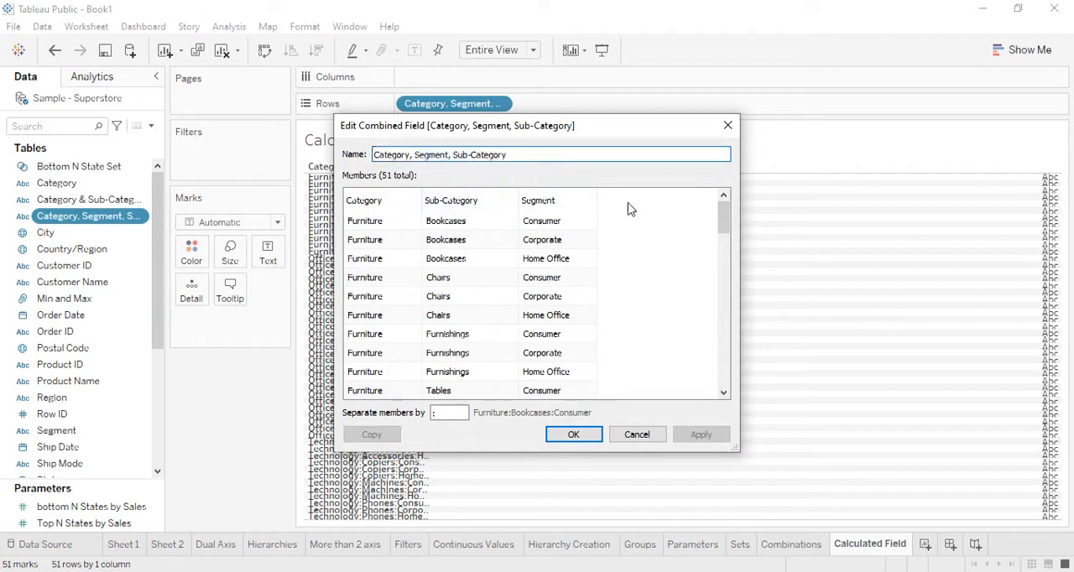
key(BackSpace)
key(BackSpace)
key(BackSpace)
key(BackSpace)
key(BackSpace)
key(BackSpace)
key(BackSpace)
key(BackSpace)
key(BackSpace)
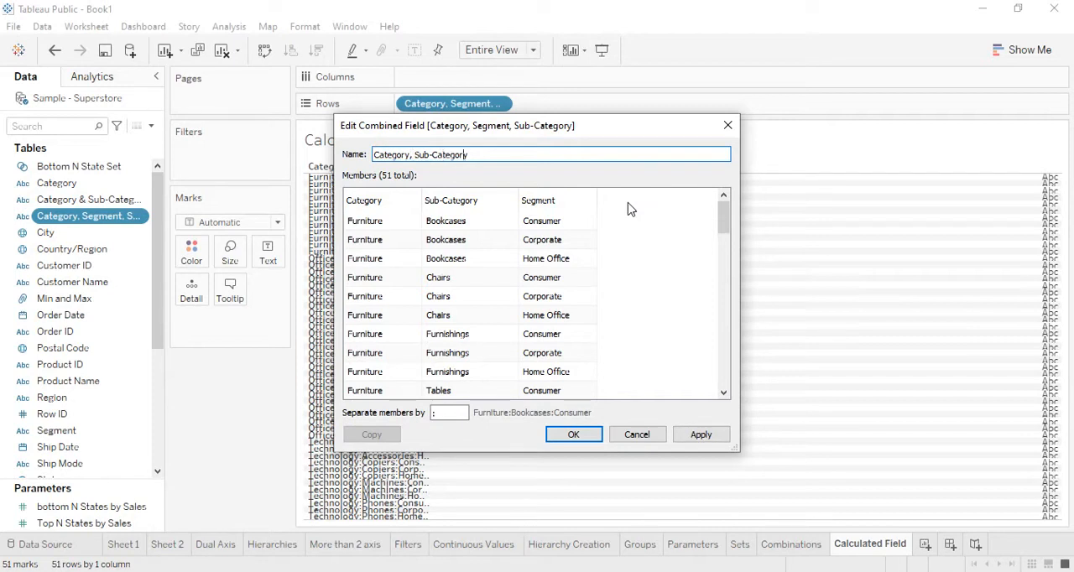
text(, Segment)
click(570, 435)
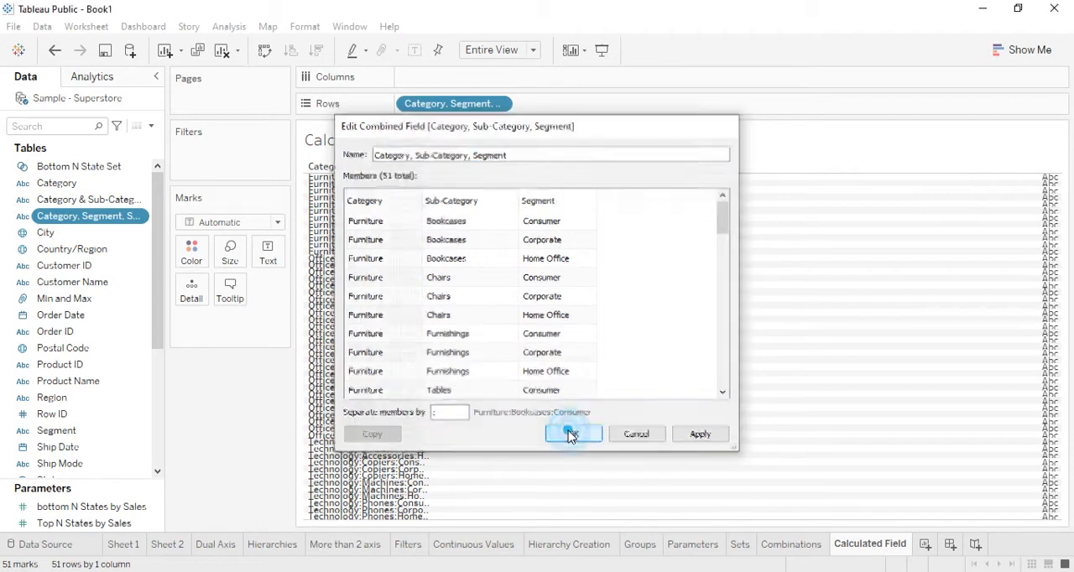
Step: Filter by the combined field, clearing all values and including the three Furniture Bookcases members and Furniture, Chairs, Consumer
drag(75, 217, 226, 162)
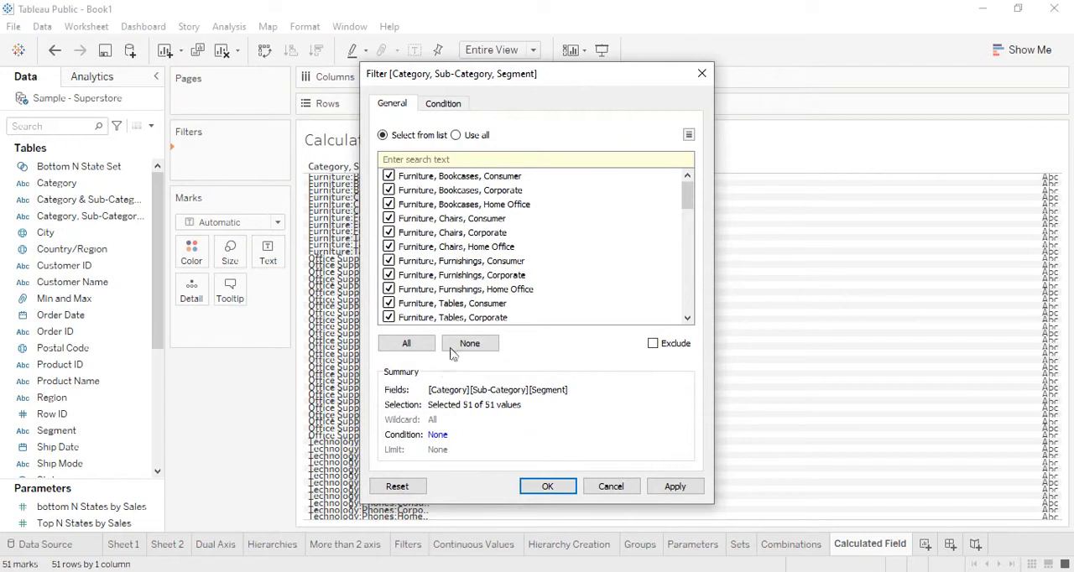
click(469, 344)
click(388, 176)
click(389, 191)
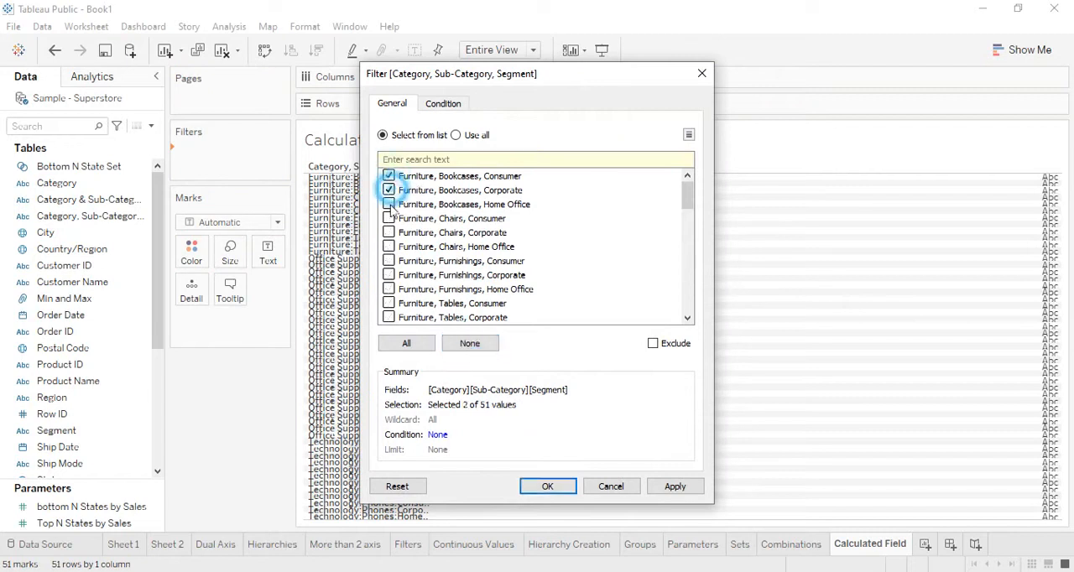
click(389, 204)
click(388, 218)
Step: Include the three Office Supplies Appliances members plus Technology Copiers Home Office, Machines Consumer and Machines Home Office, and apply the filter
scroll(506, 254, down, 2)
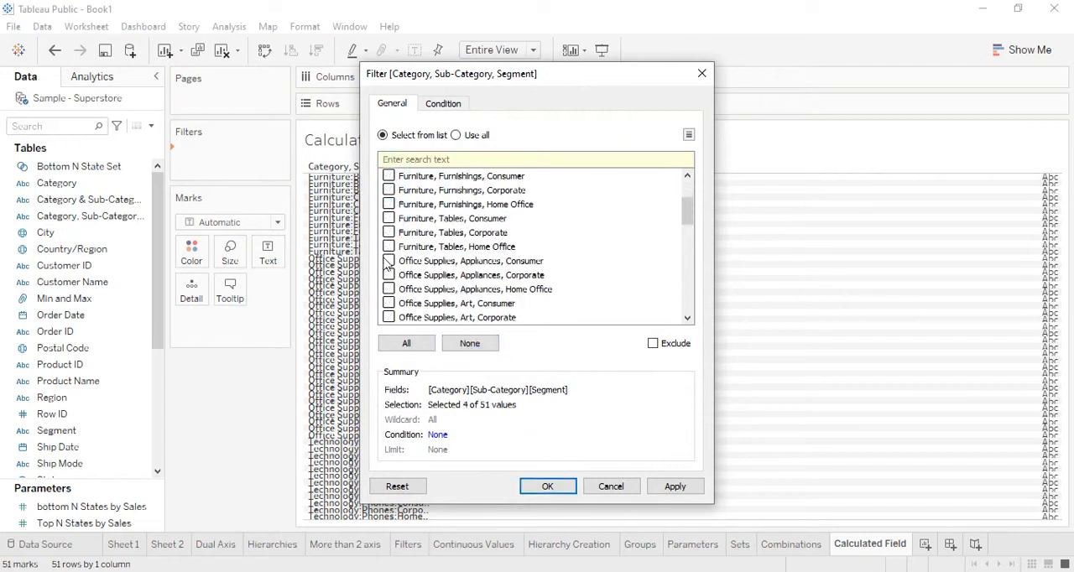
click(388, 261)
click(388, 275)
click(388, 289)
scroll(395, 297, down, 4)
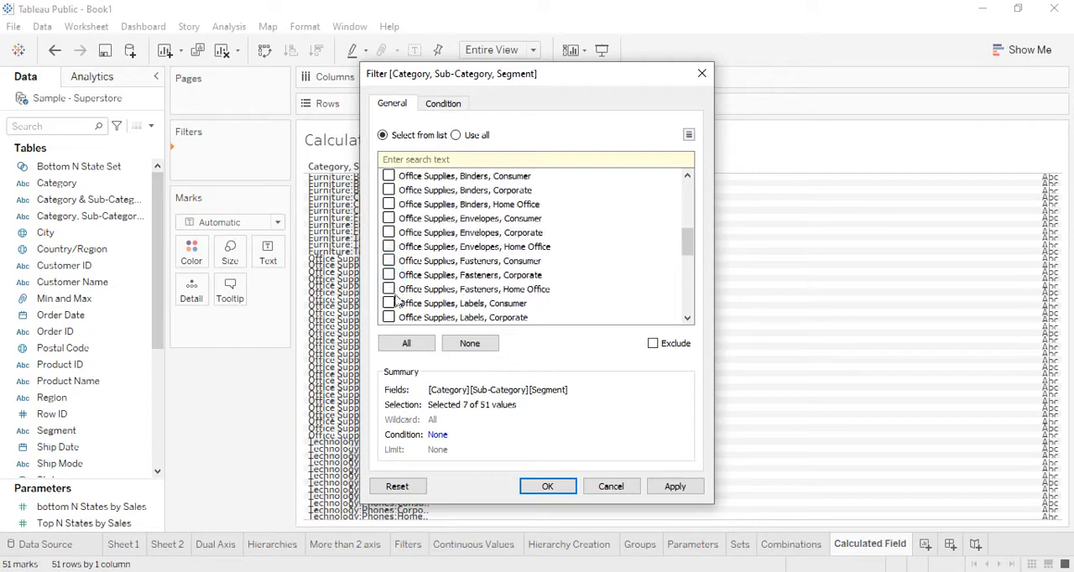
scroll(395, 302, down, 7)
click(388, 289)
click(389, 261)
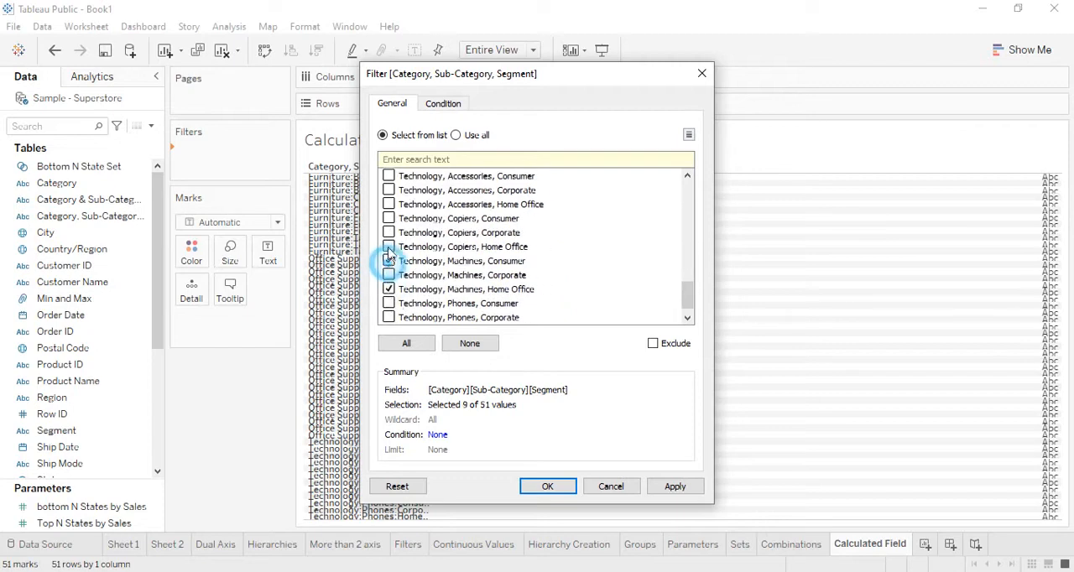
click(389, 247)
click(553, 493)
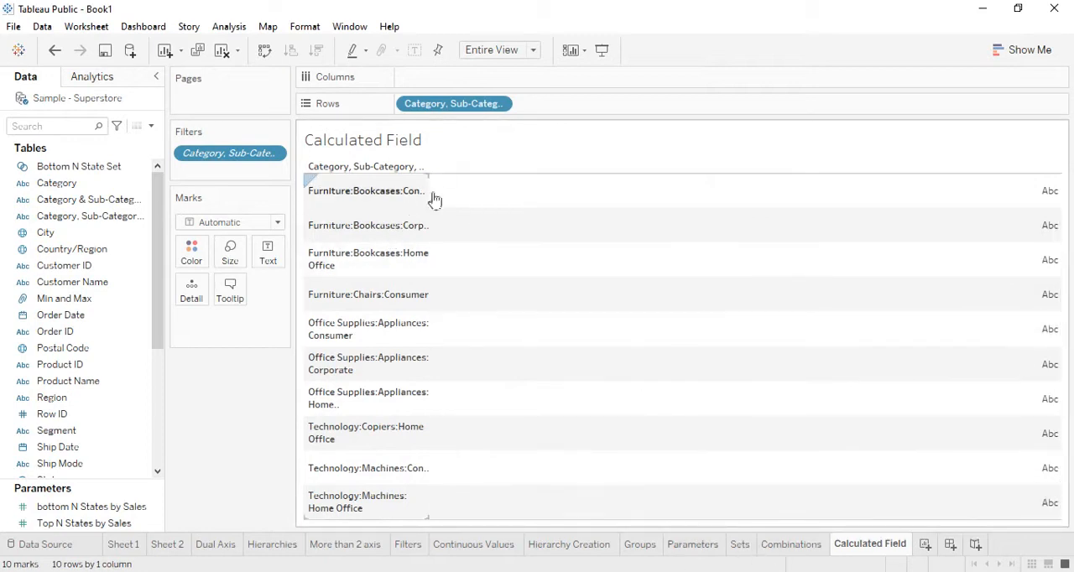
Step: Widen the row labels to fit the full member names and add Sales and Profit to the columns
drag(431, 197, 560, 202)
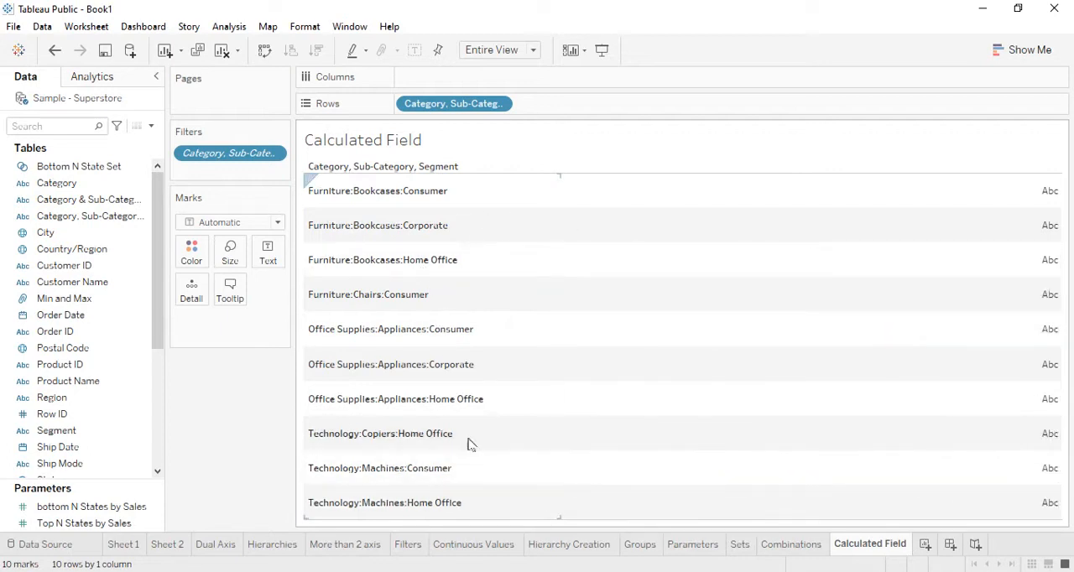
scroll(103, 428, down, 4)
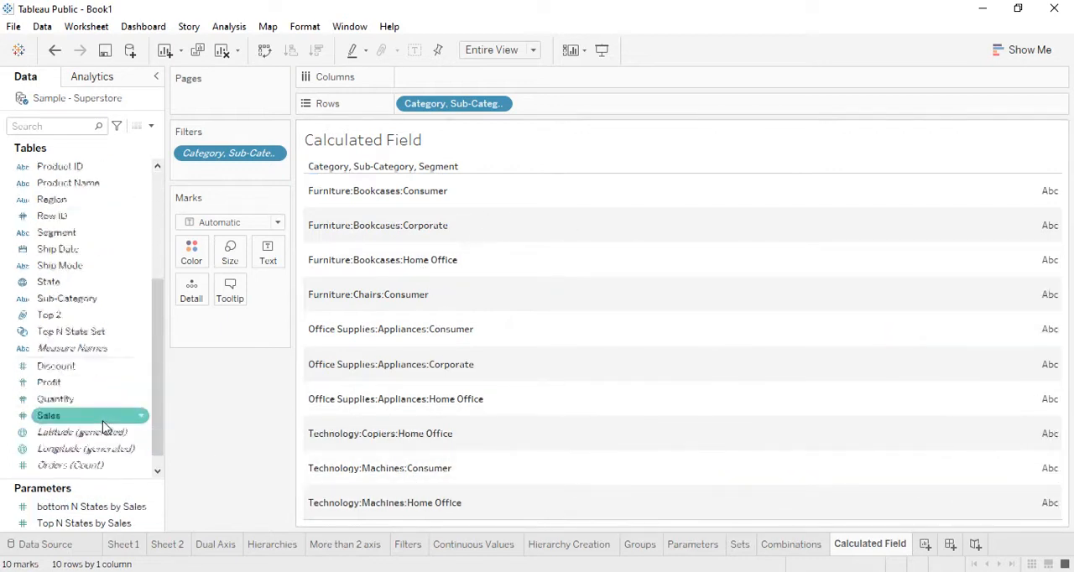
scroll(102, 428, down, 1)
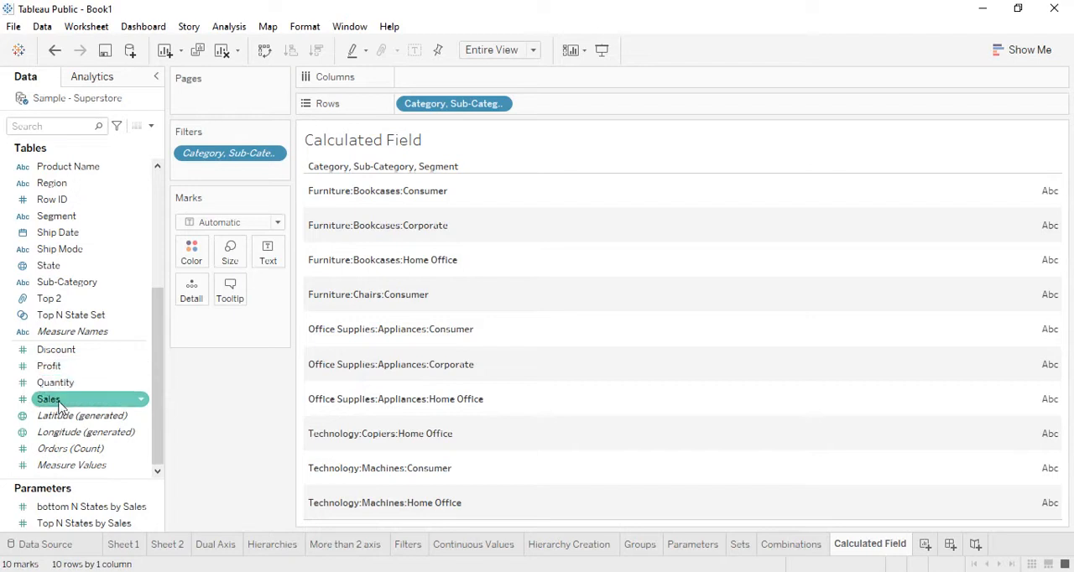
drag(59, 407, 453, 82)
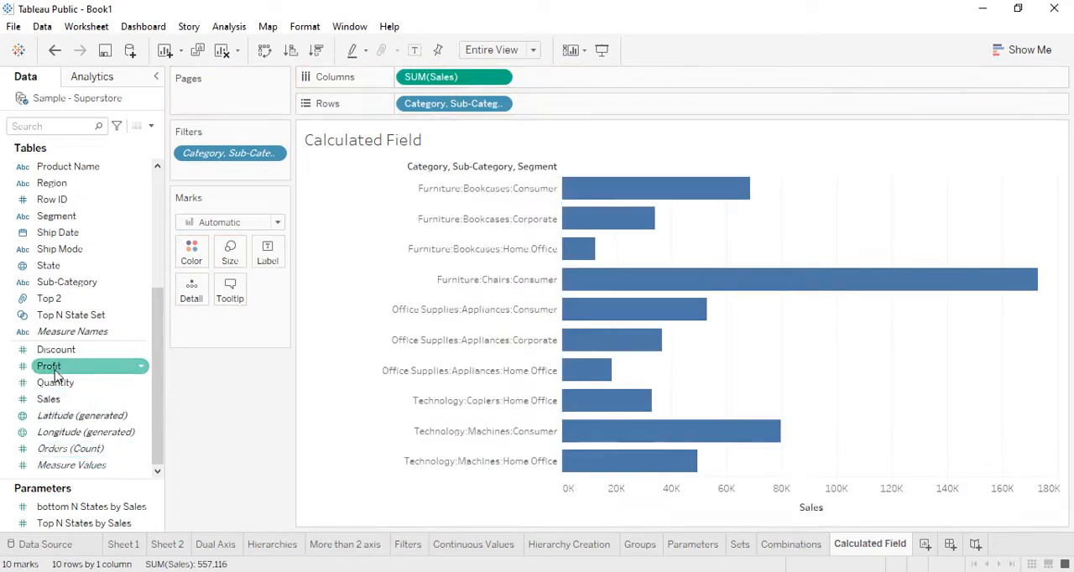
drag(55, 370, 543, 88)
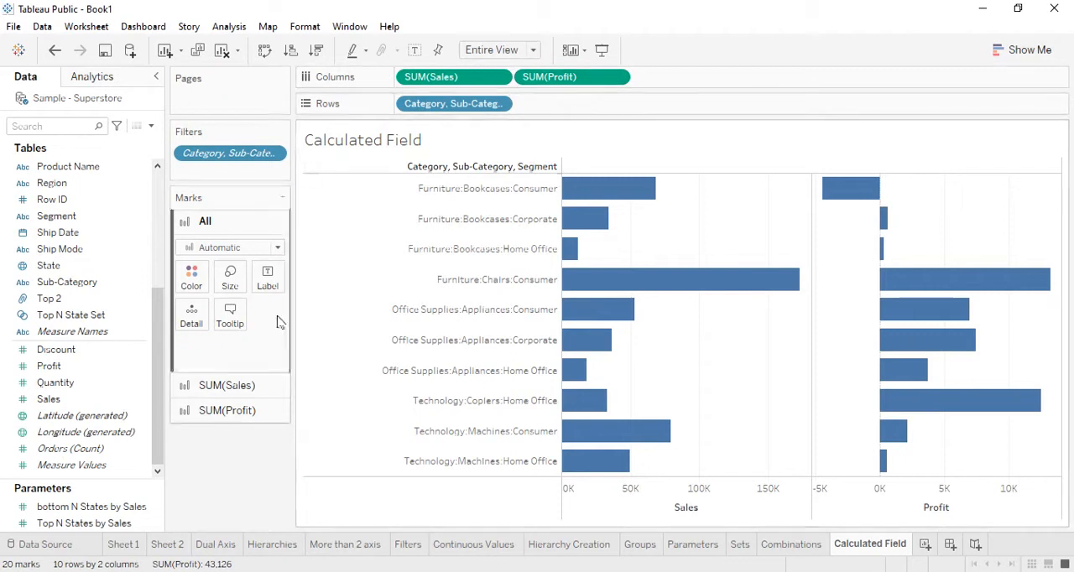
Step: Convert the bar charts into a text table and fit it to Entire View
click(1037, 55)
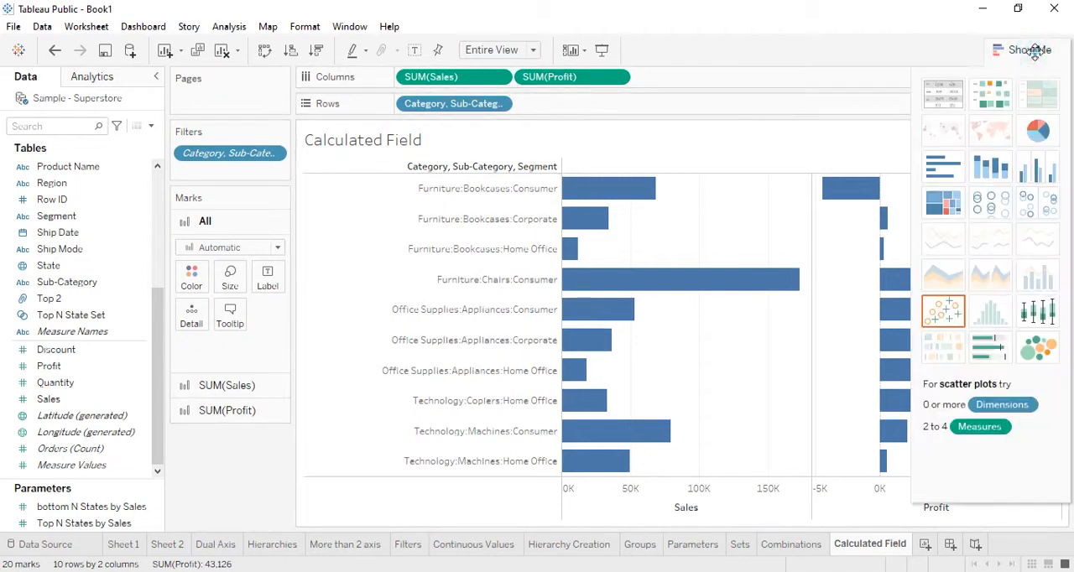
click(939, 99)
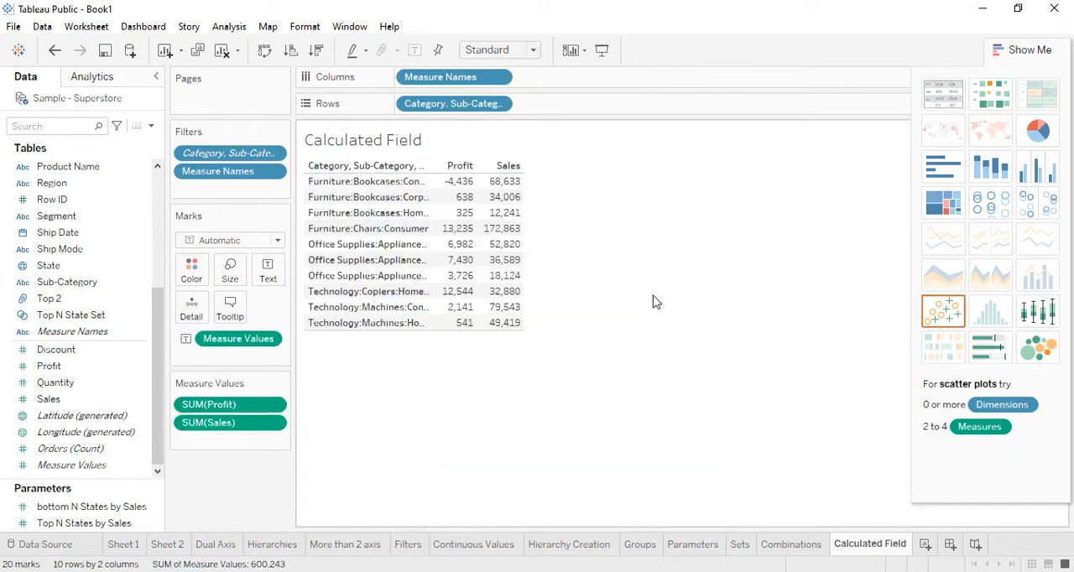
click(532, 51)
click(515, 105)
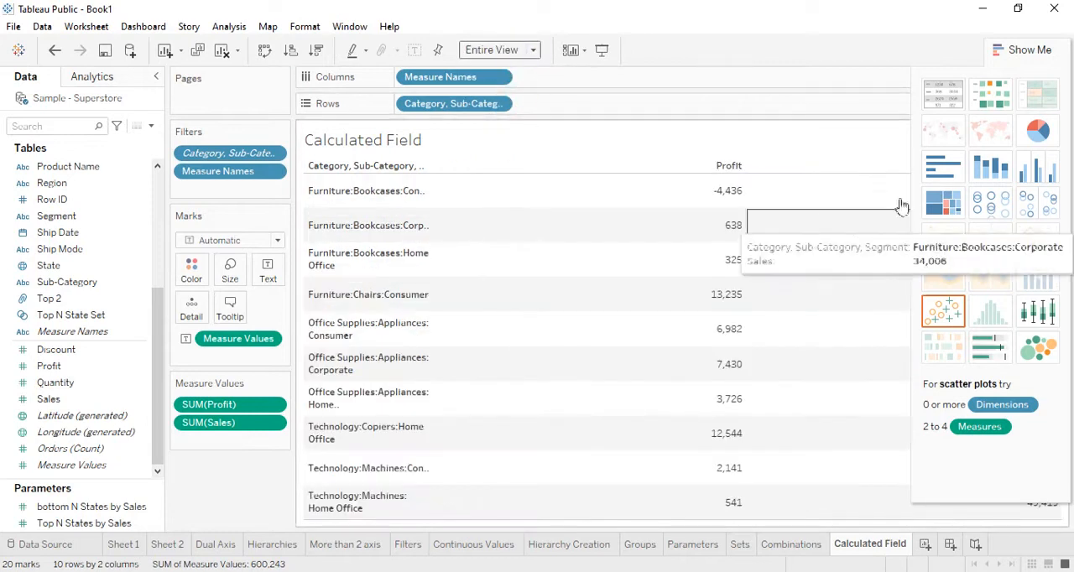
click(1024, 54)
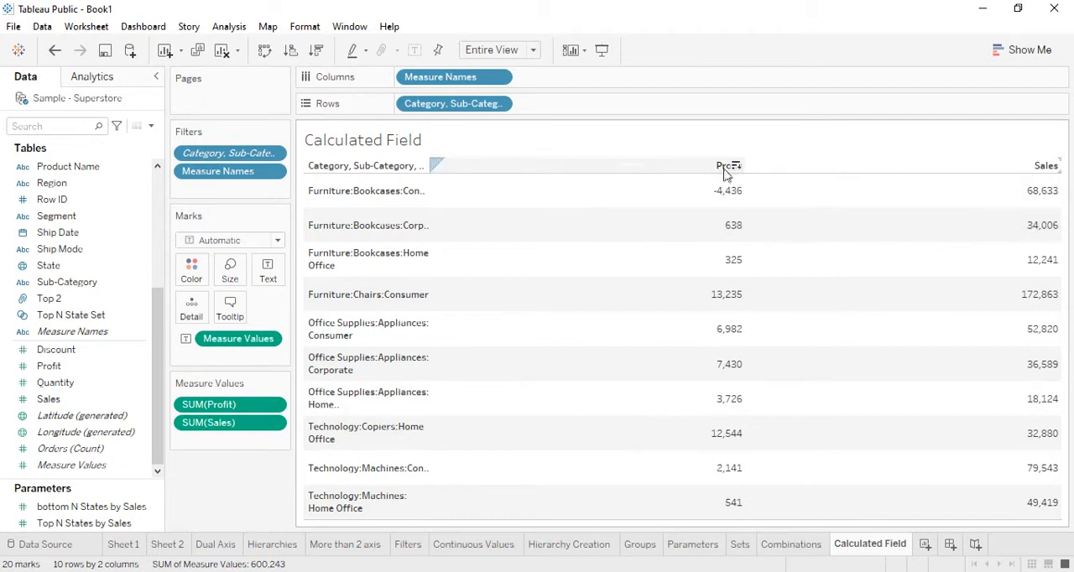
Step: Place Sales ahead of Profit in the measure order and widen the table's row label column
drag(228, 405, 228, 434)
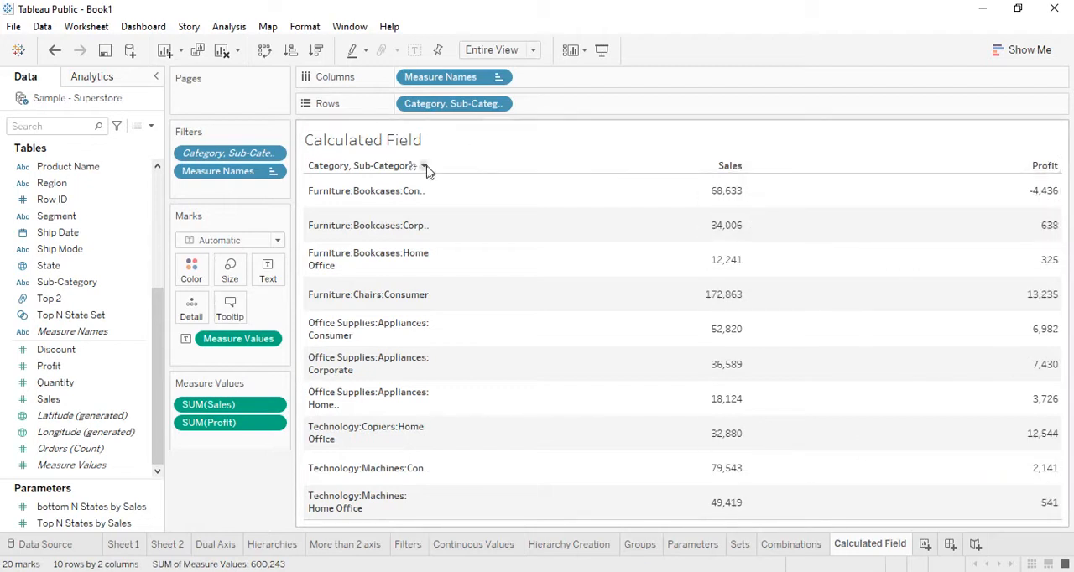
drag(429, 192, 496, 191)
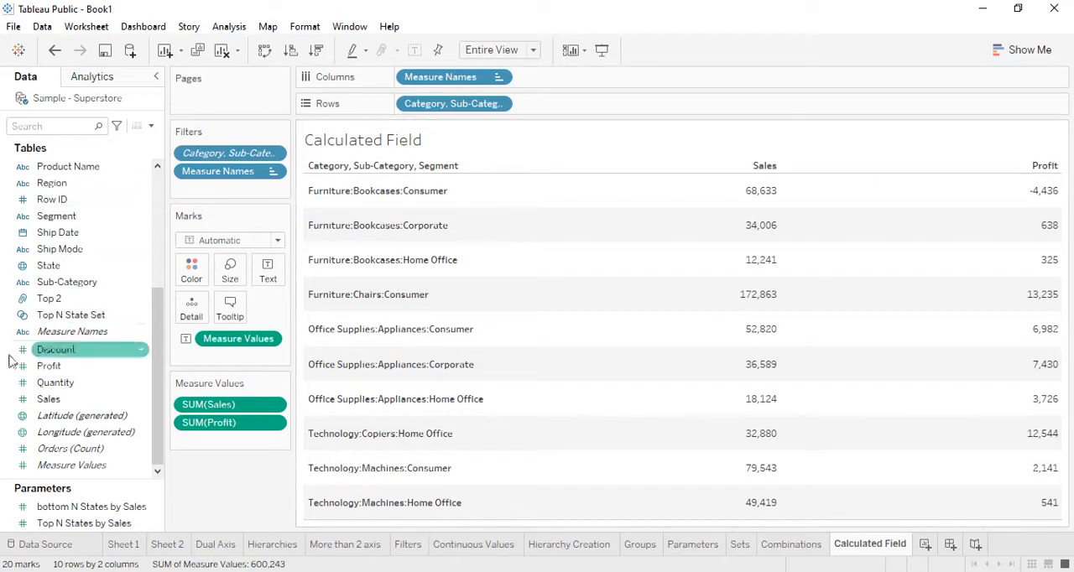
Step: Create a calculated field from Profit and name it ProfitvsLoss
right_click(53, 370)
mouse_move(157, 178)
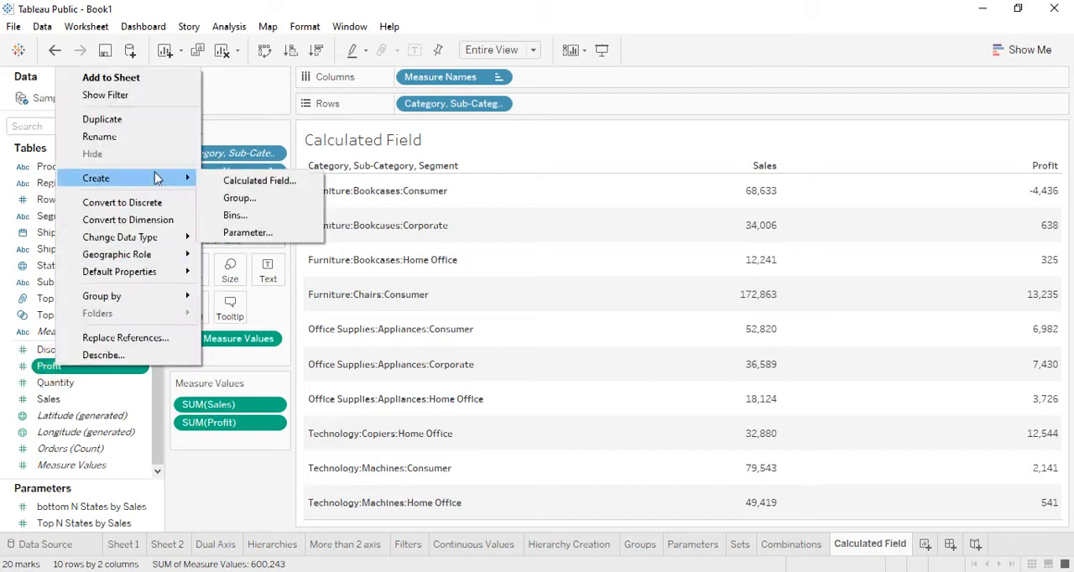
click(249, 185)
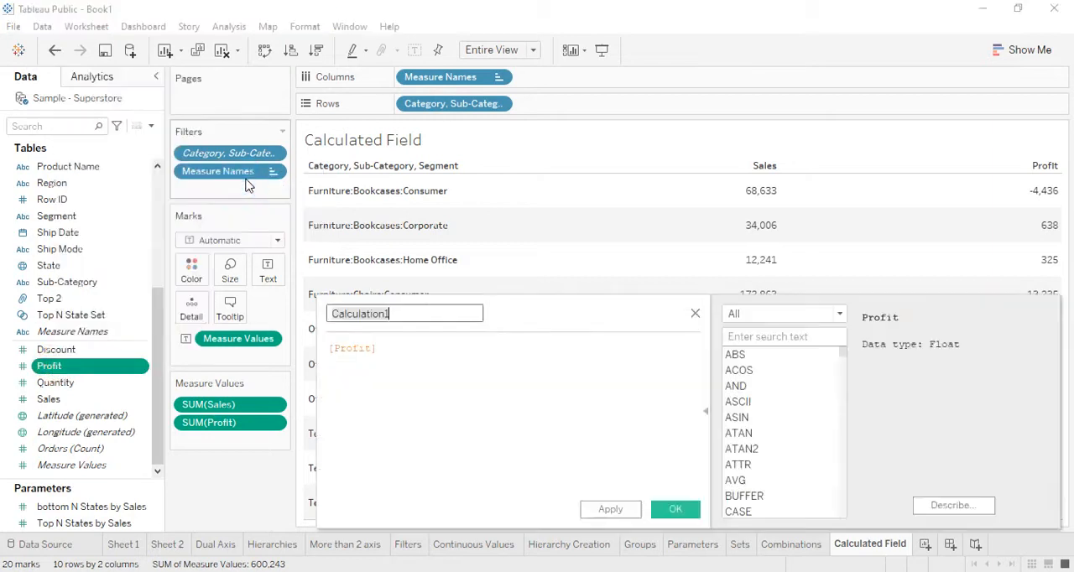
drag(593, 300, 595, 293)
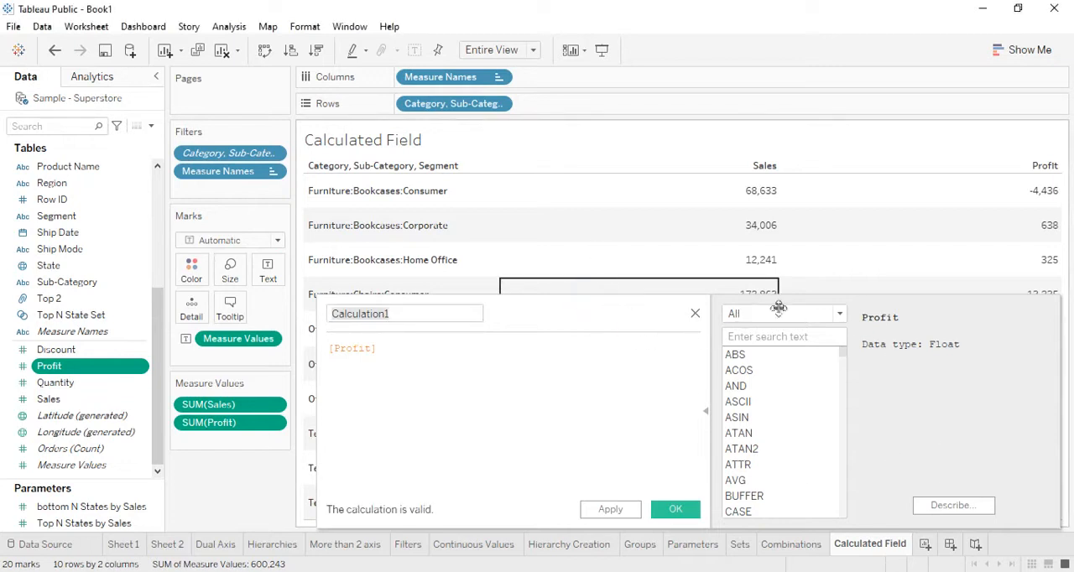
drag(929, 427, 905, 350)
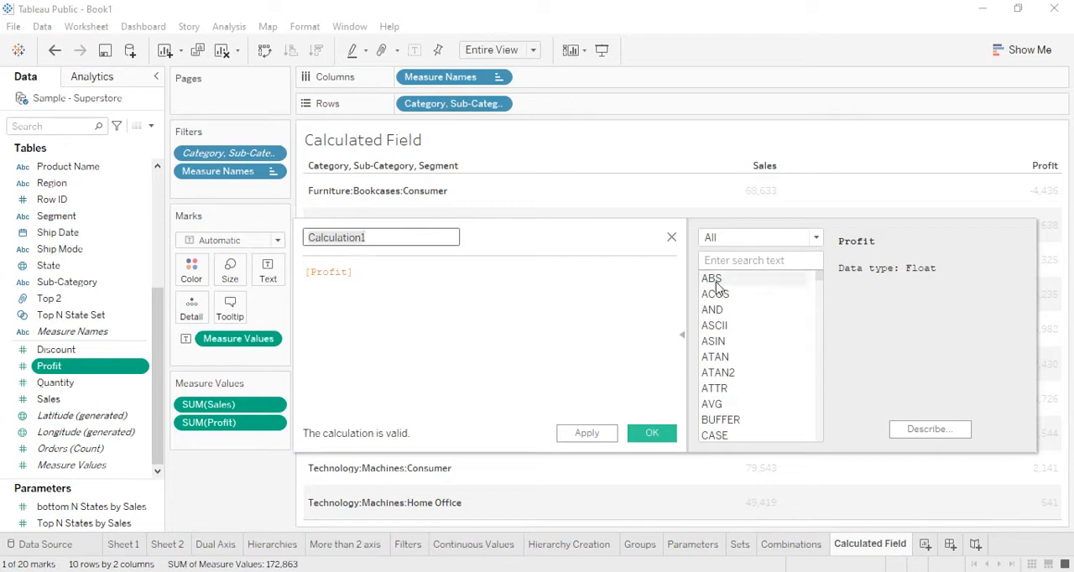
key(BackSpace)
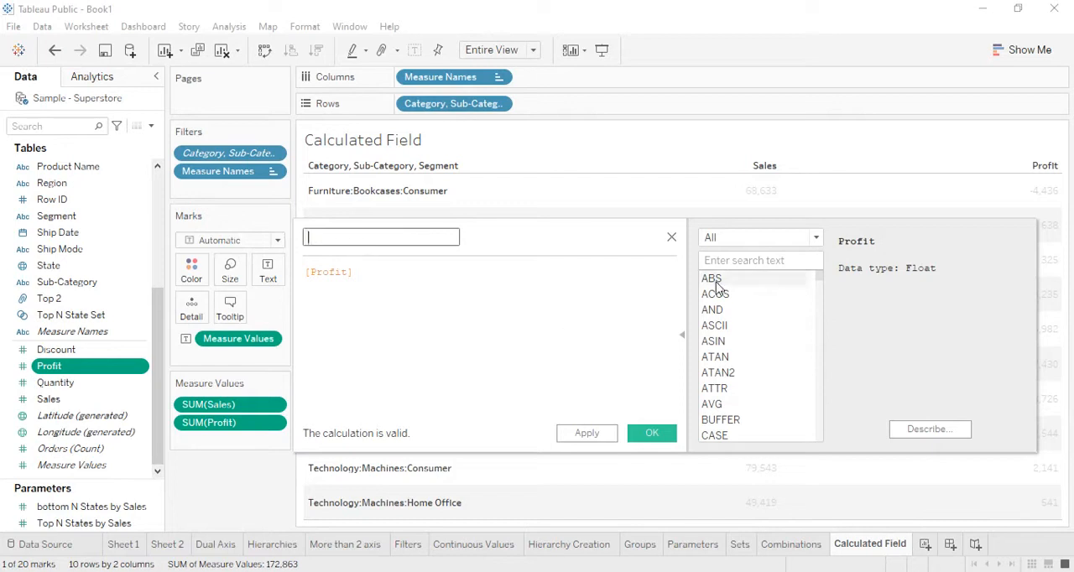
text(Profit)
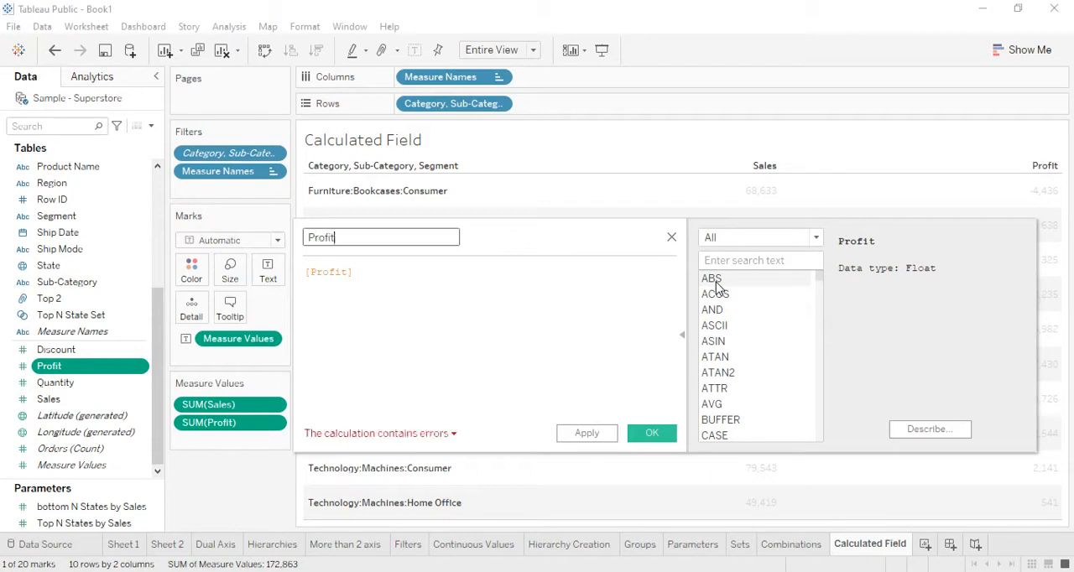
text(vsLoss)
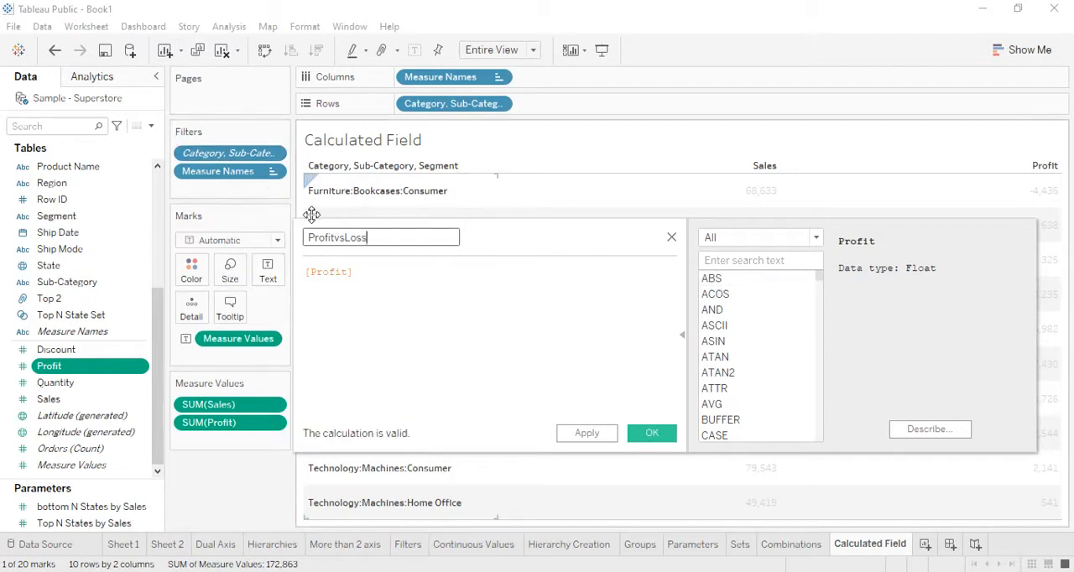
Step: Clear the existing [Profit] formula and insert the IF function from the Logical functions
drag(306, 272, 390, 270)
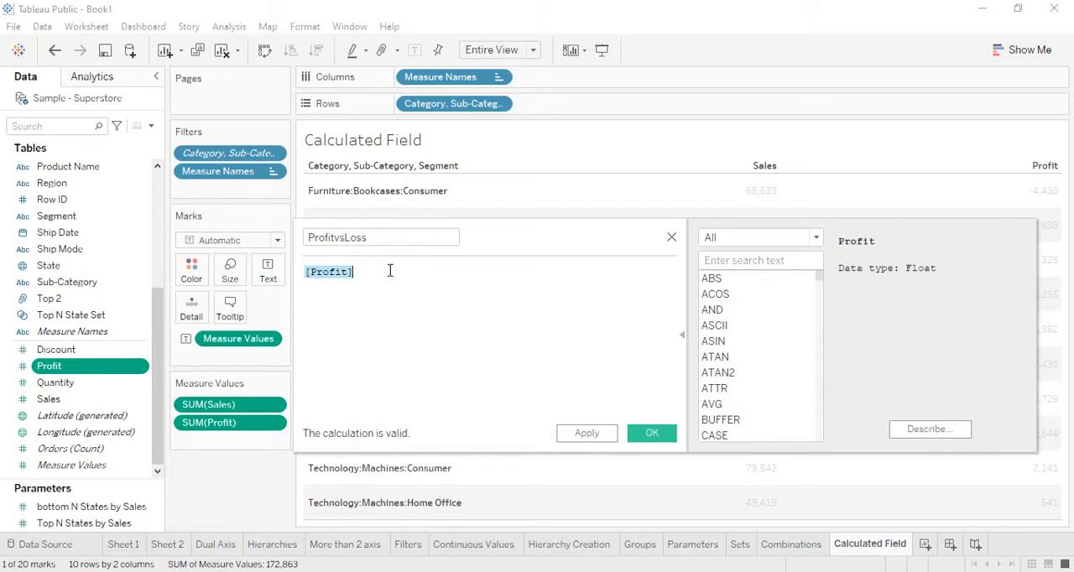
key(BackSpace)
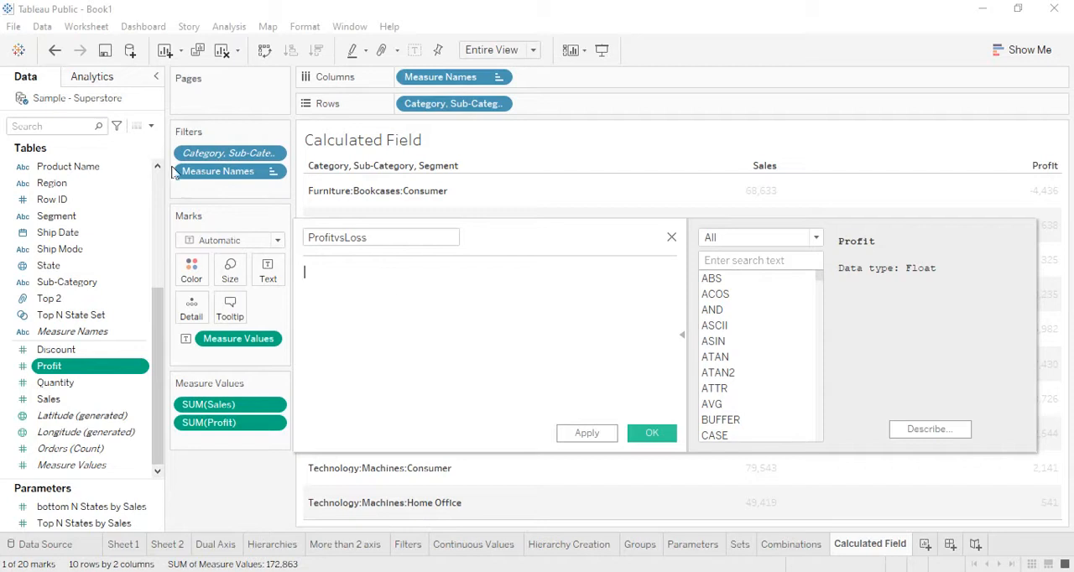
click(811, 236)
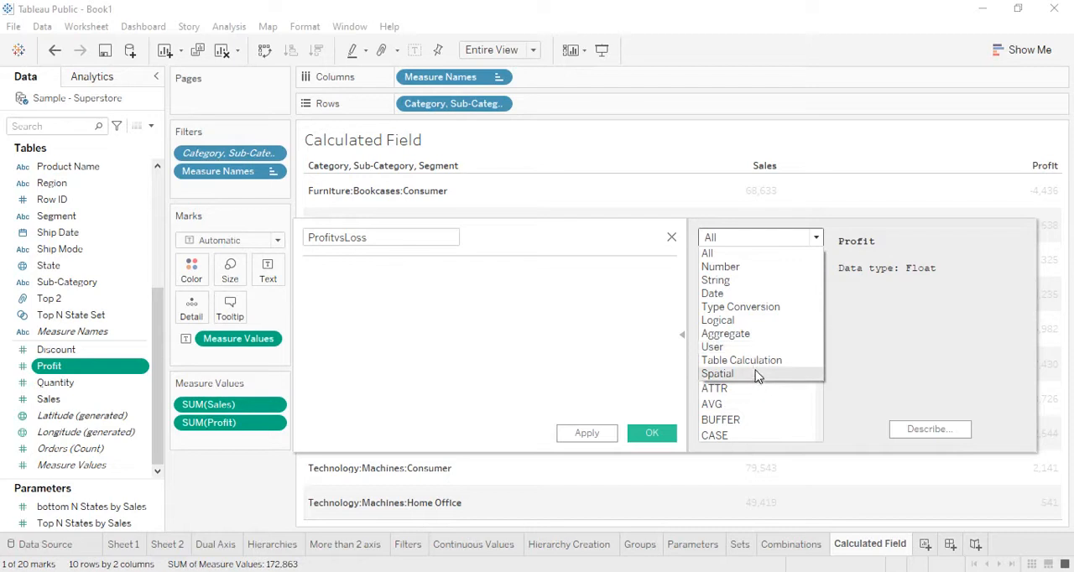
click(723, 319)
scroll(750, 285, down, 3)
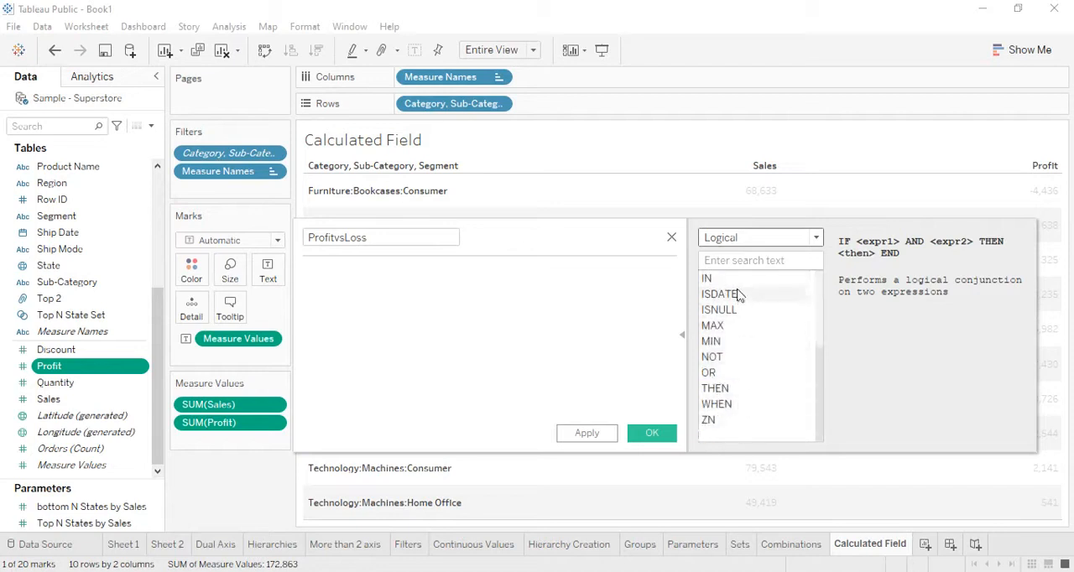
scroll(733, 428, up, 3)
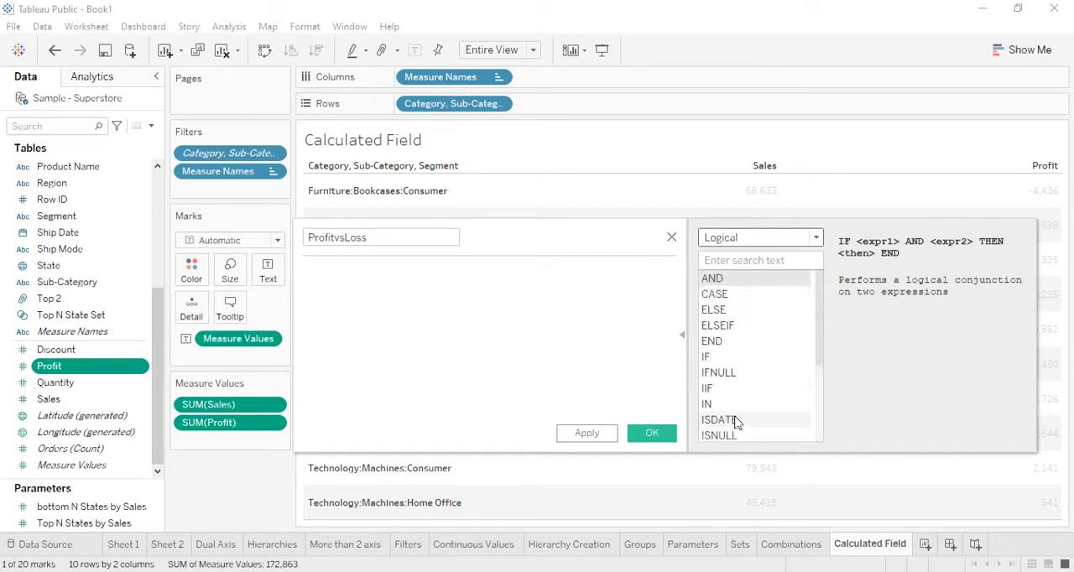
click(709, 358)
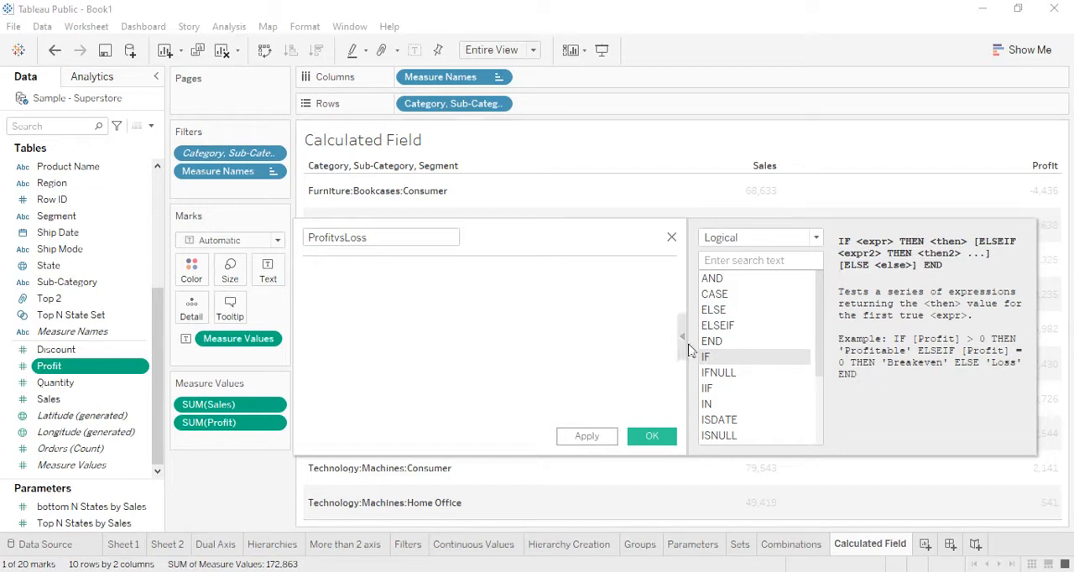
double_click(728, 358)
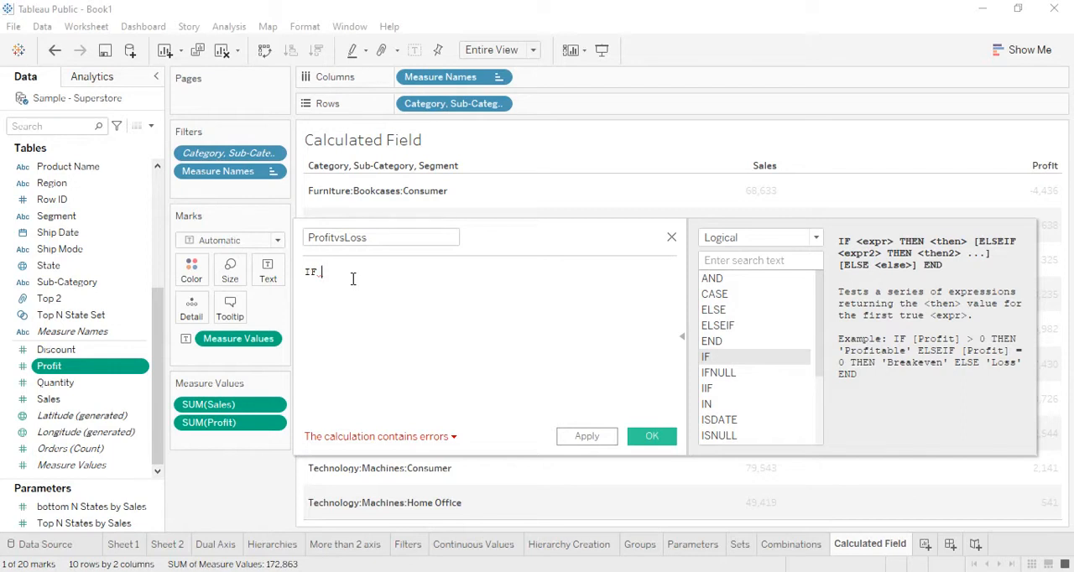
Step: Complete the IF line of the formula as IF SUM([Profit]) >= 0 THEN
text(S)
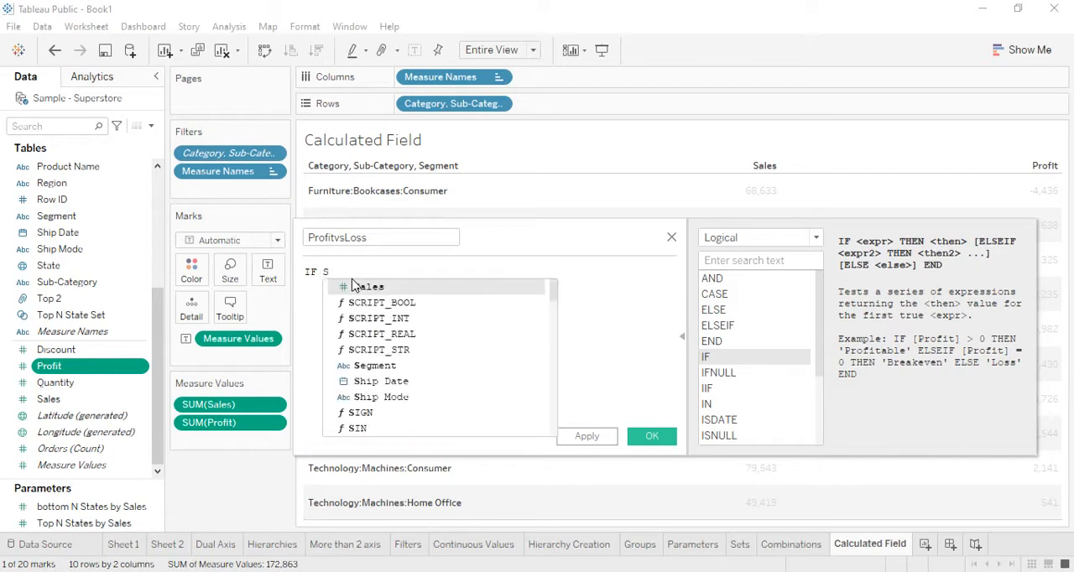
text(um)
click(354, 286)
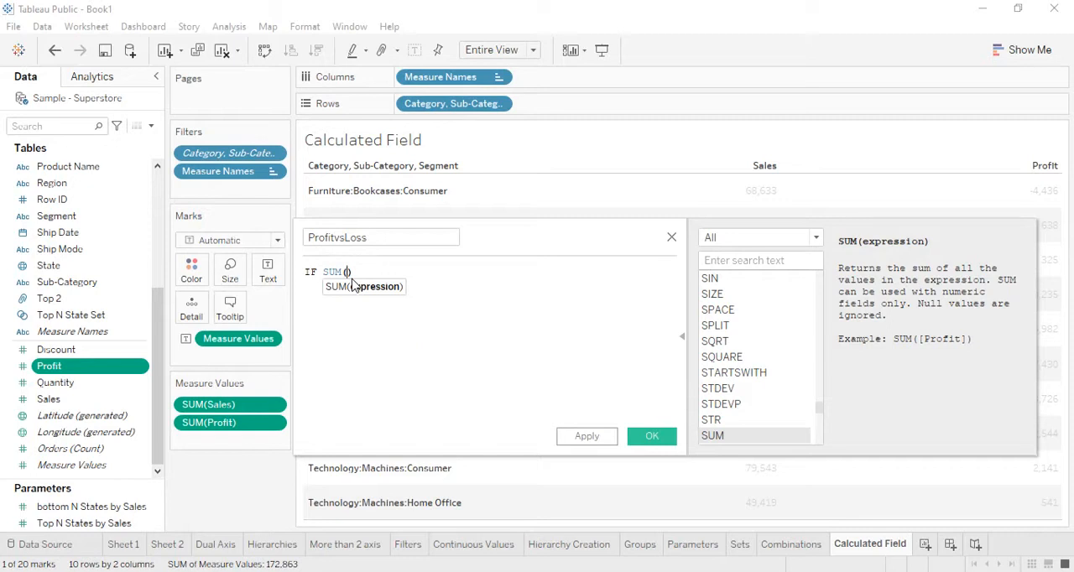
text([Pr)
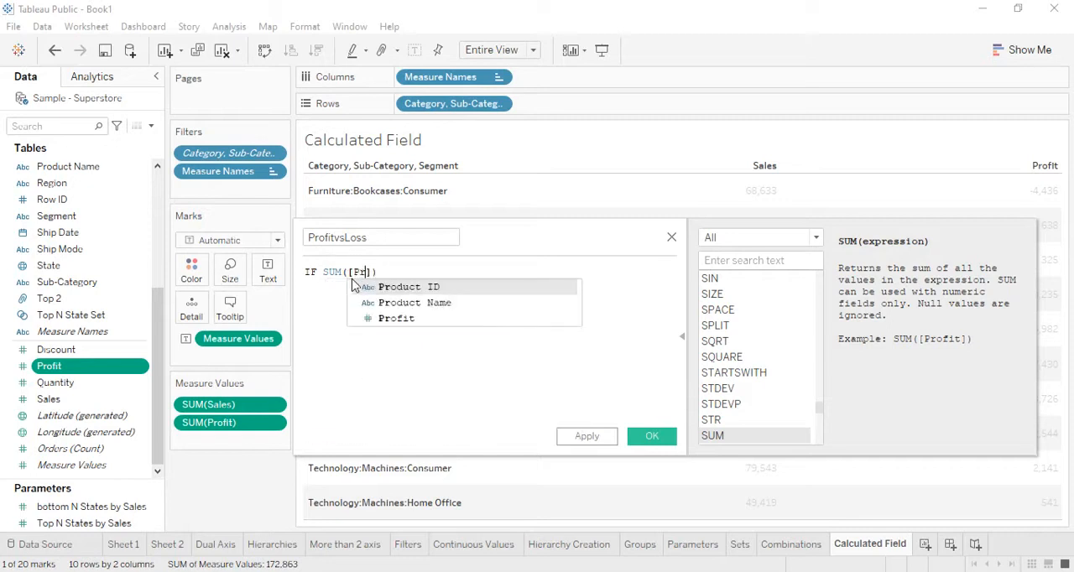
key(Down)
key(Down)
key(Return)
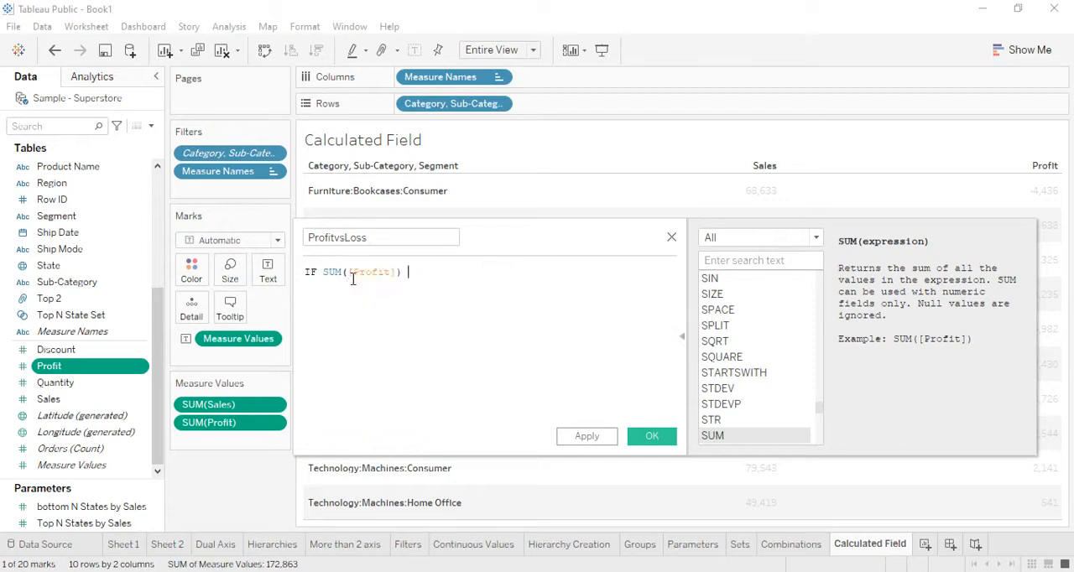
text(>= 0 the)
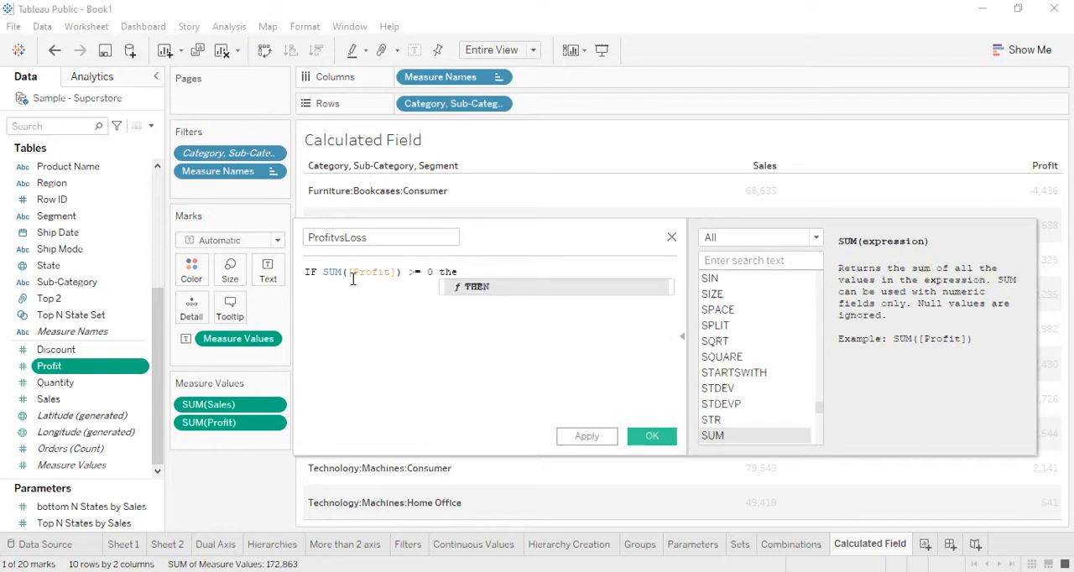
key(Return)
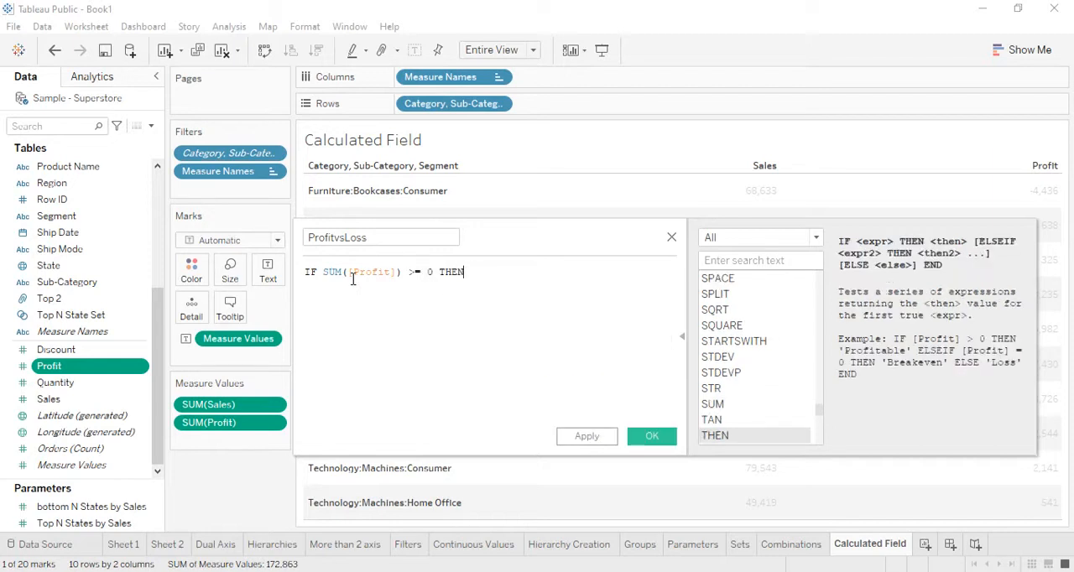
Step: Add 'Profit' as the THEN result on a new line, followed by an ELSE line
key(Return)
text('Profit)
key(Return)
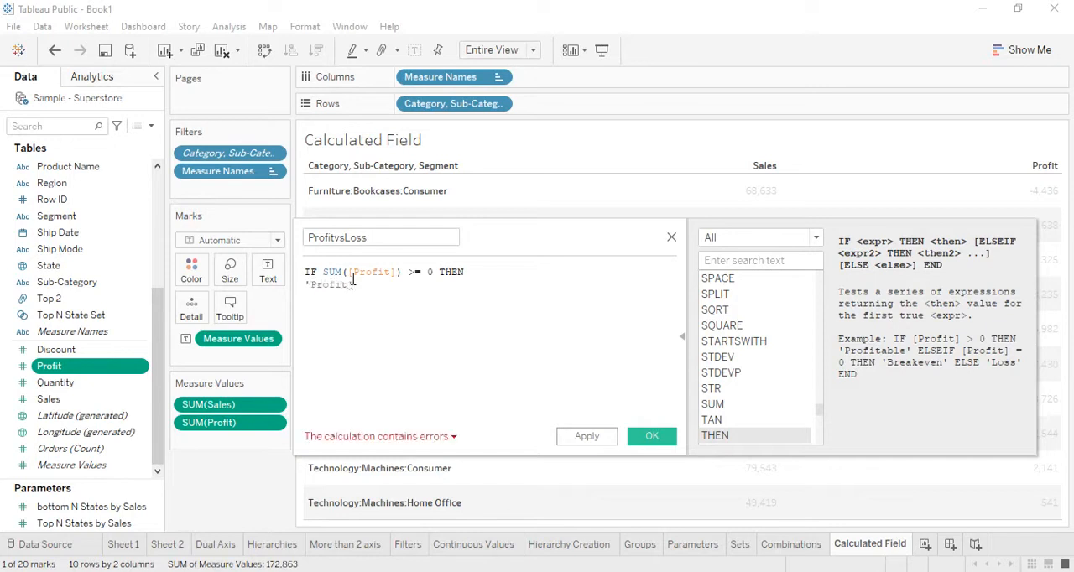
text(Else)
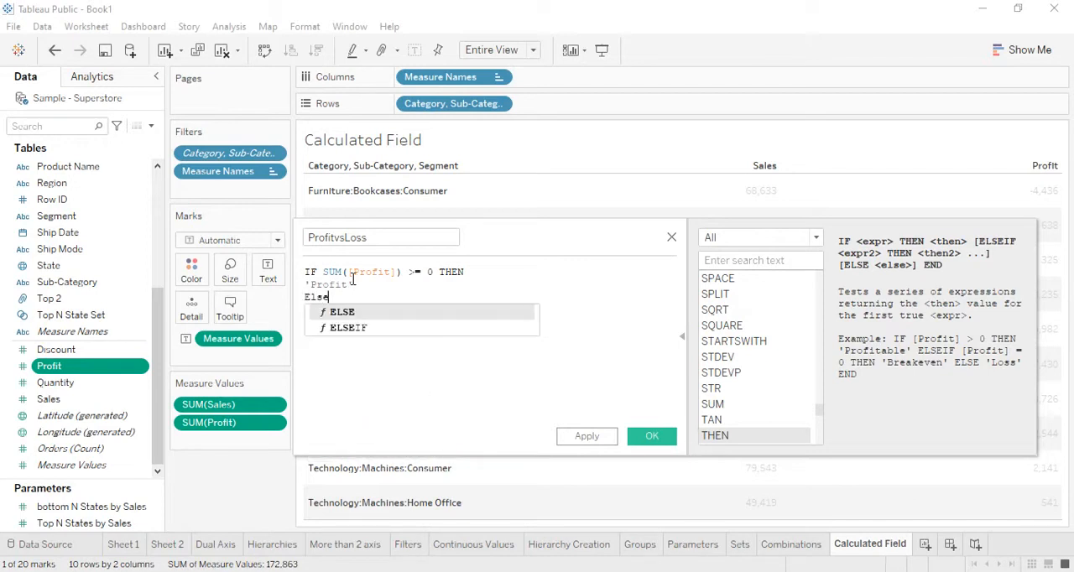
key(Return)
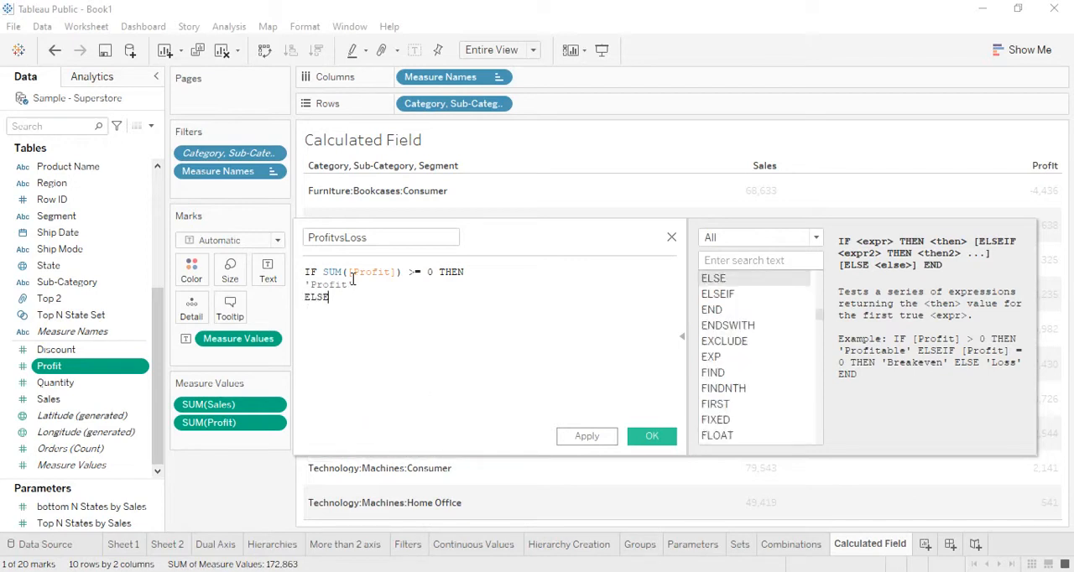
Step: Add 'Loss' as the ELSE result, close the formula with End, and save the calculated field
text('Loss')
key(Return)
text(End)
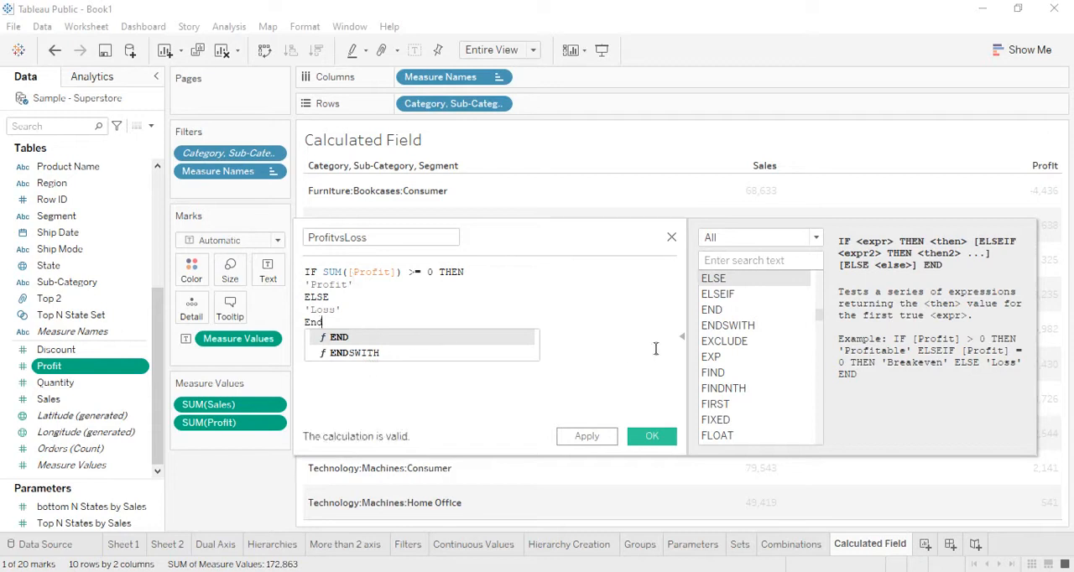
click(593, 347)
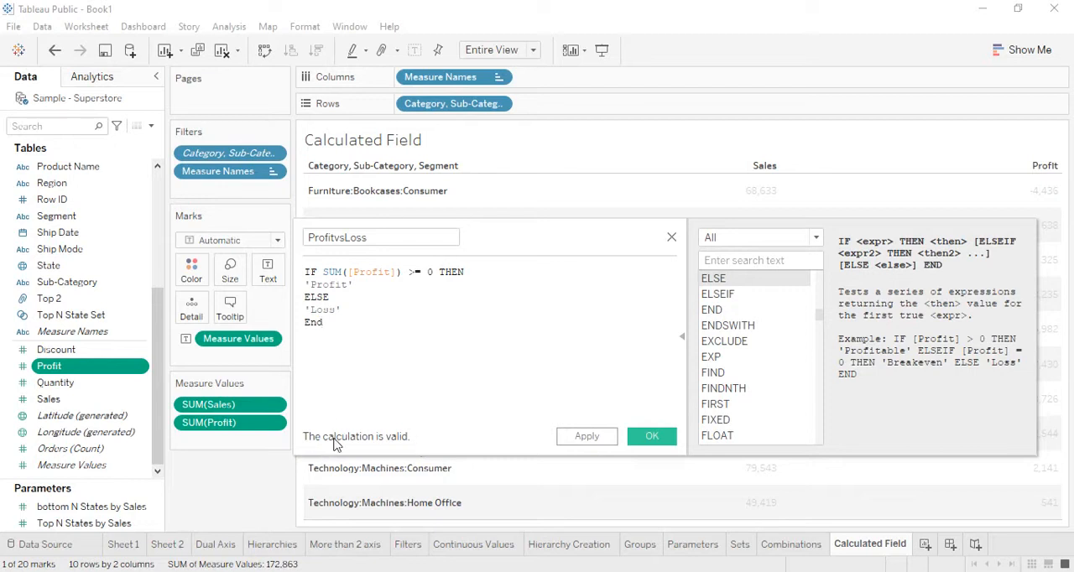
click(651, 437)
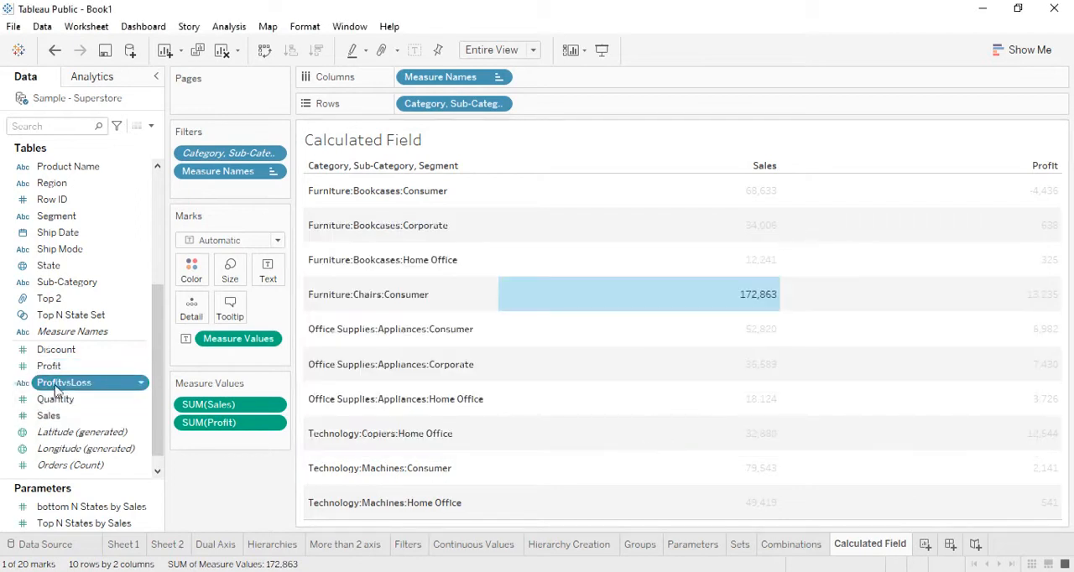
Step: Color the table values by ProfitvsLoss and remove Sales from the measure values
click(250, 490)
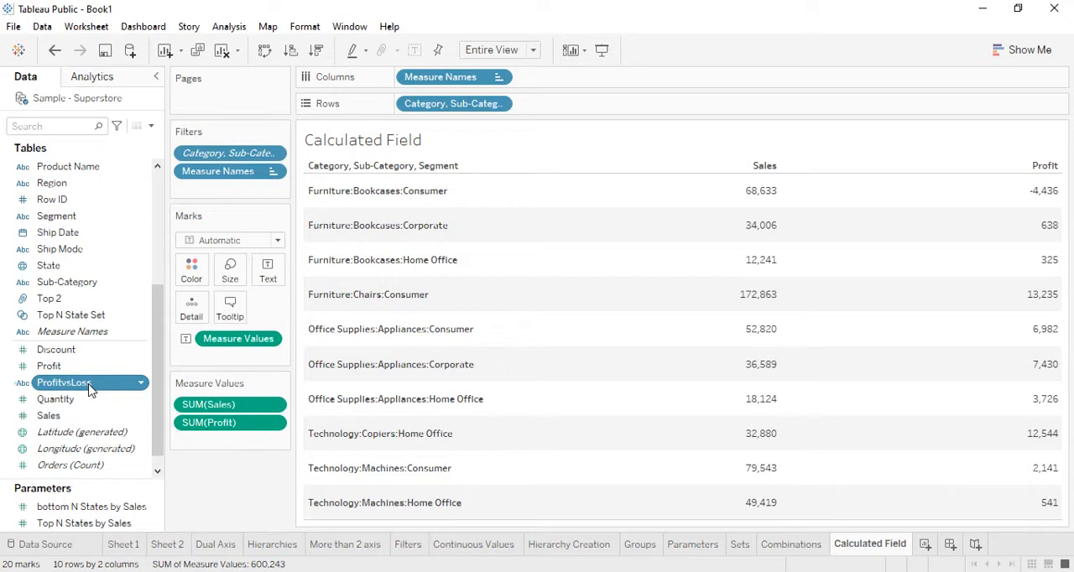
drag(90, 388, 191, 285)
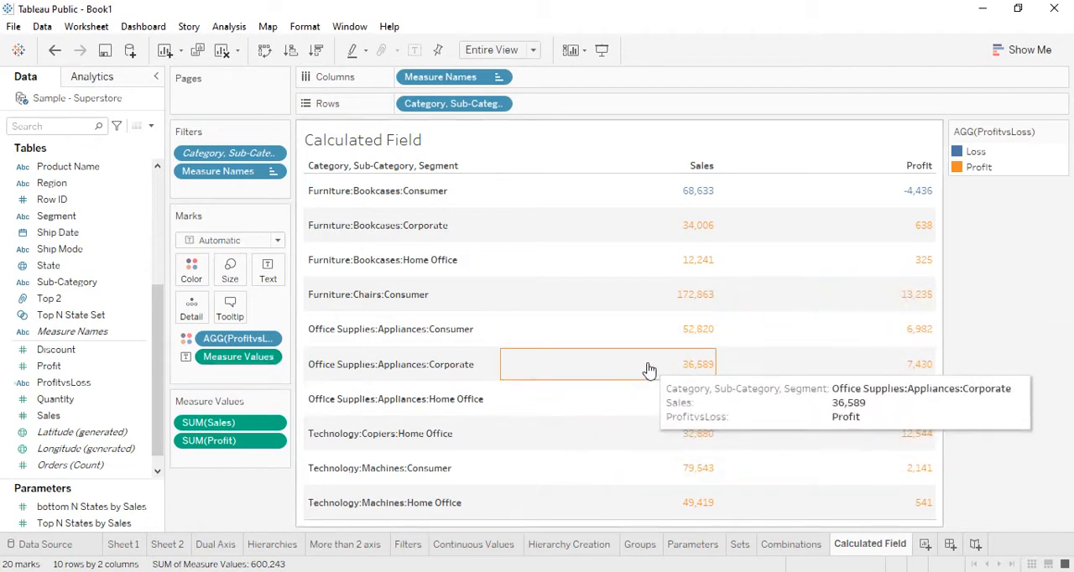
drag(242, 423, 244, 480)
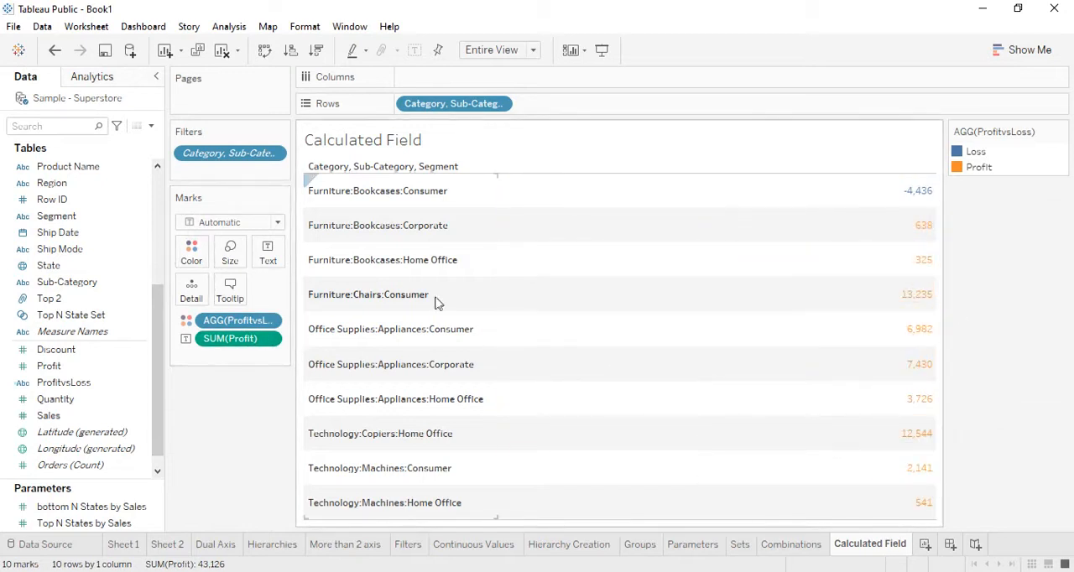
Step: Set the ProfitvsLoss colors to red for Loss and green for Profit
click(191, 252)
click(246, 302)
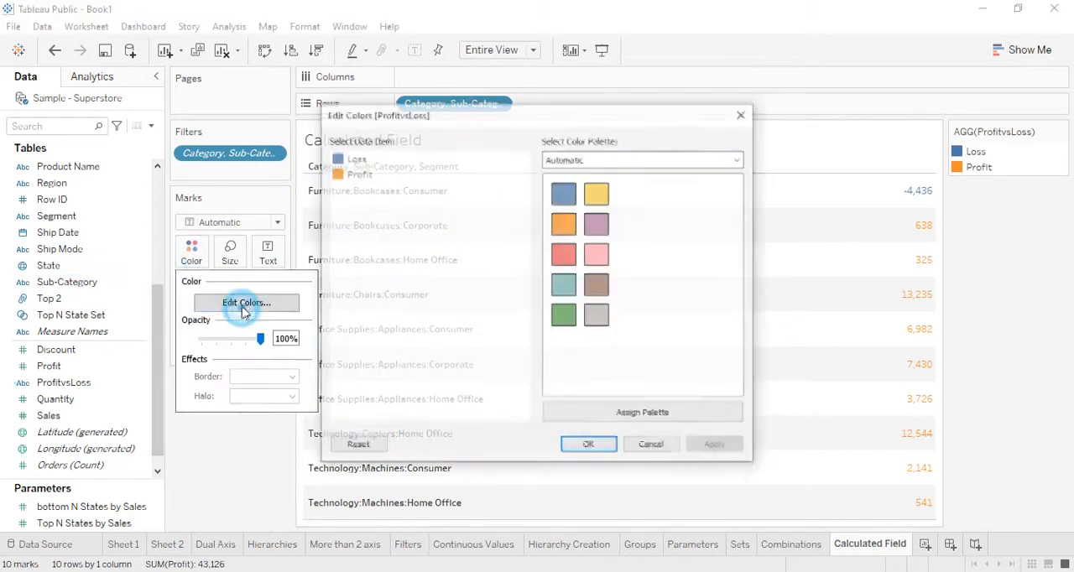
click(357, 160)
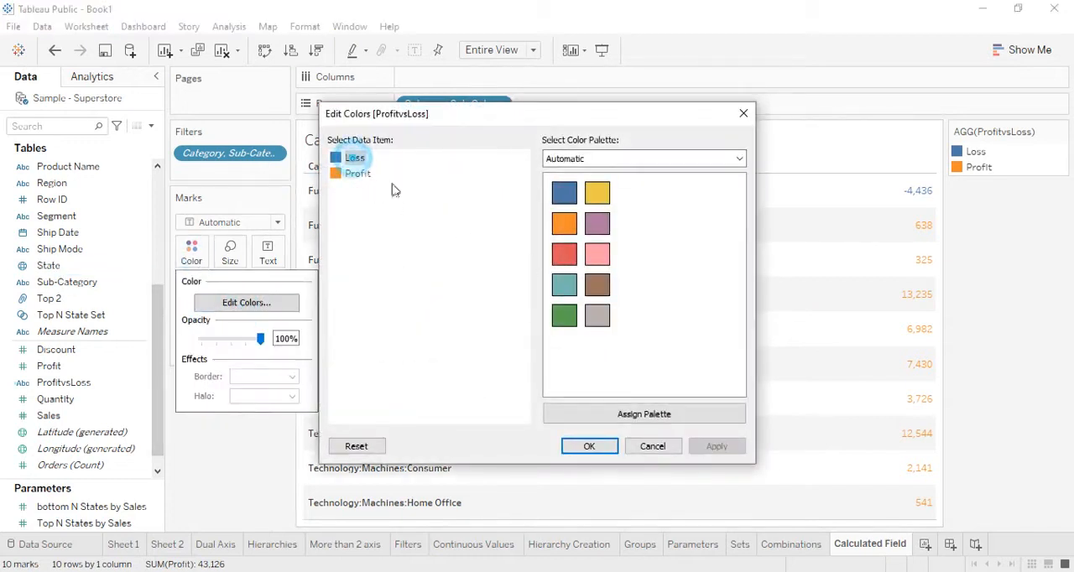
click(564, 260)
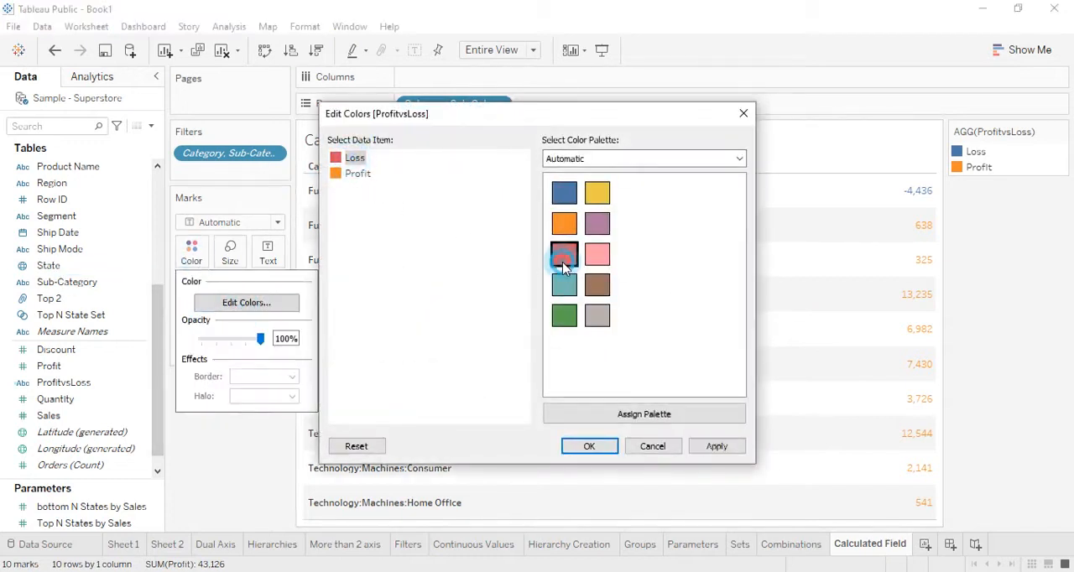
click(352, 174)
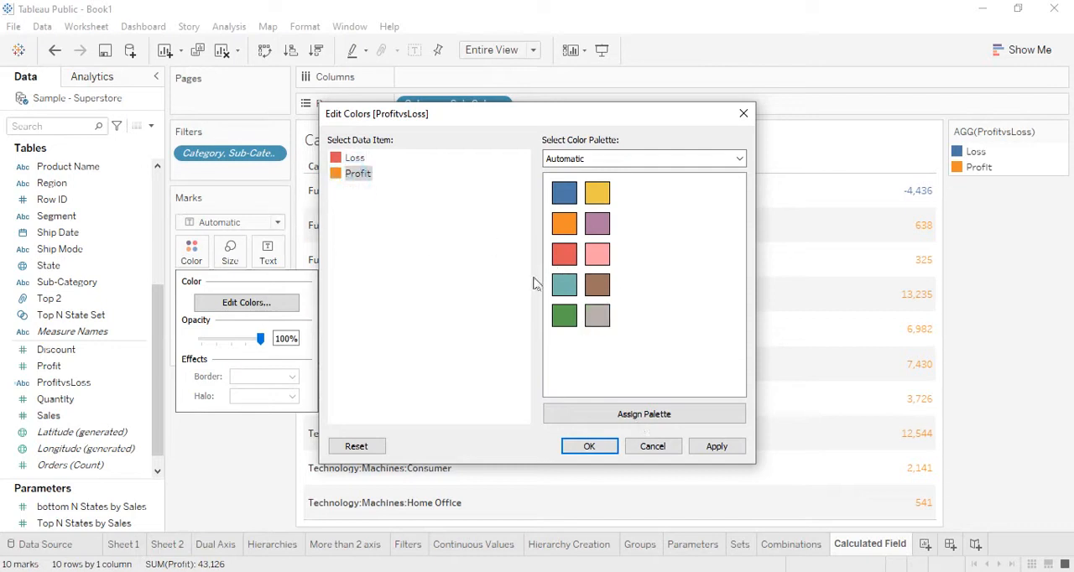
click(564, 316)
click(717, 446)
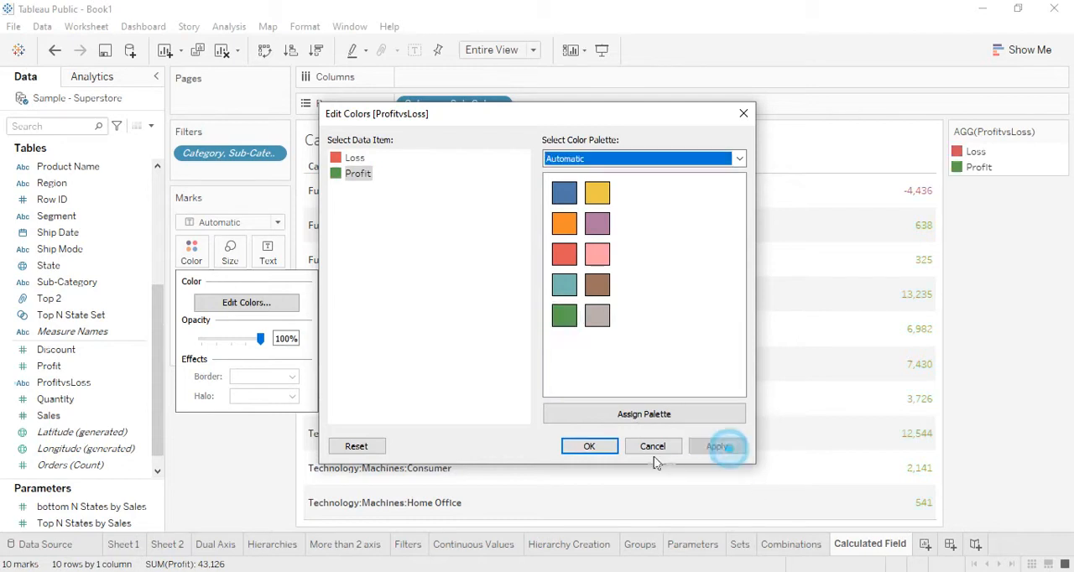
click(589, 446)
mouse_move(803, 384)
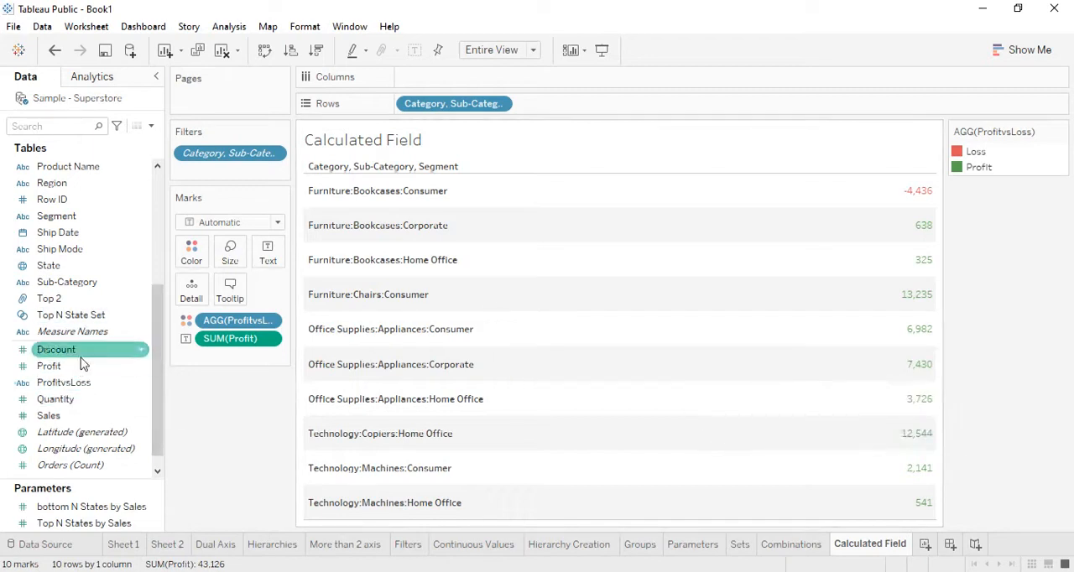
Step: Reopen the ProfitvsLoss calculation to review its formula, and close it without changes
right_click(90, 383)
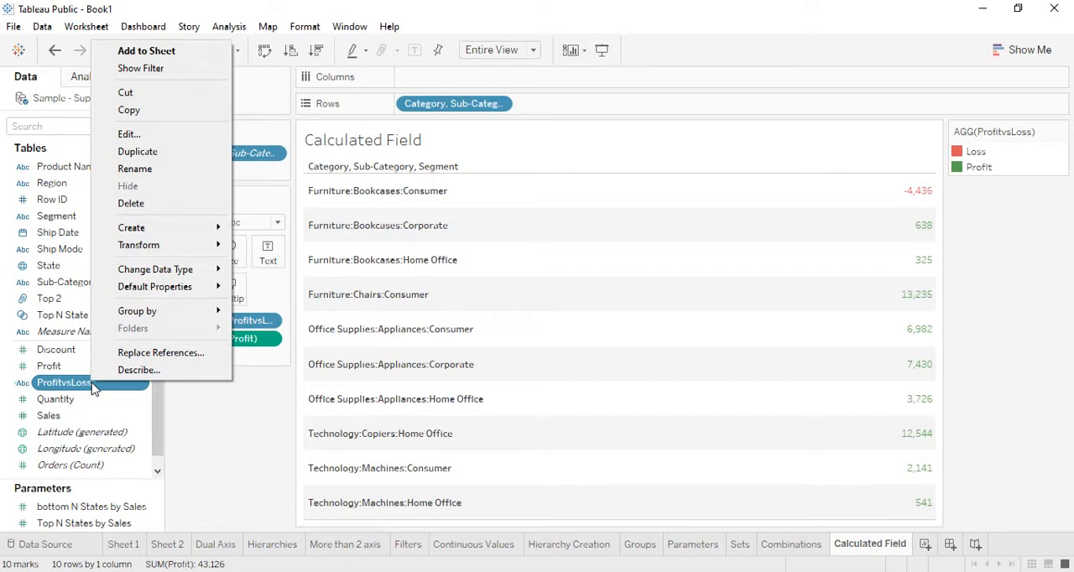
click(205, 135)
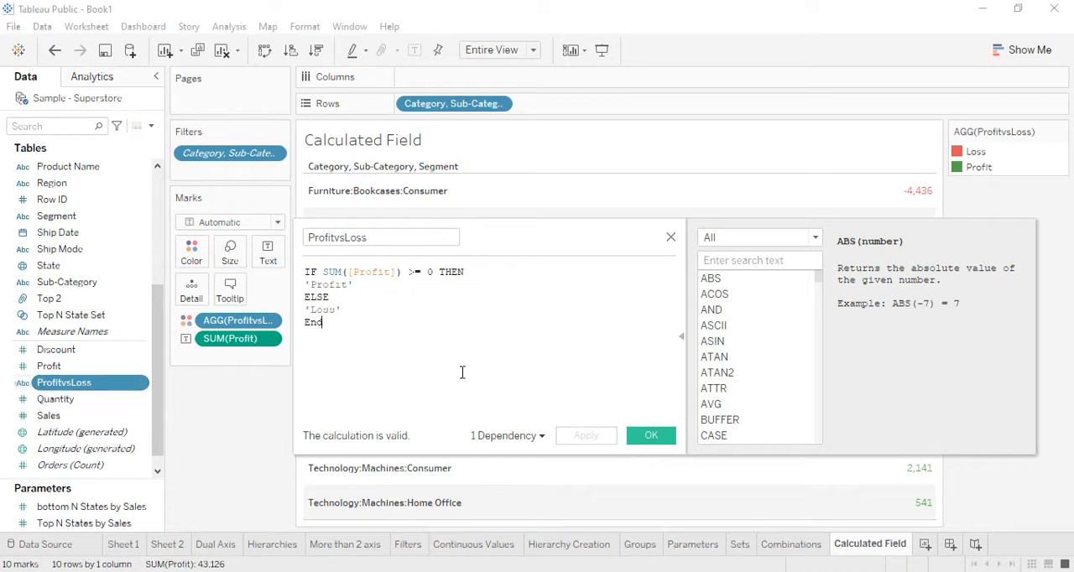
click(747, 262)
click(655, 437)
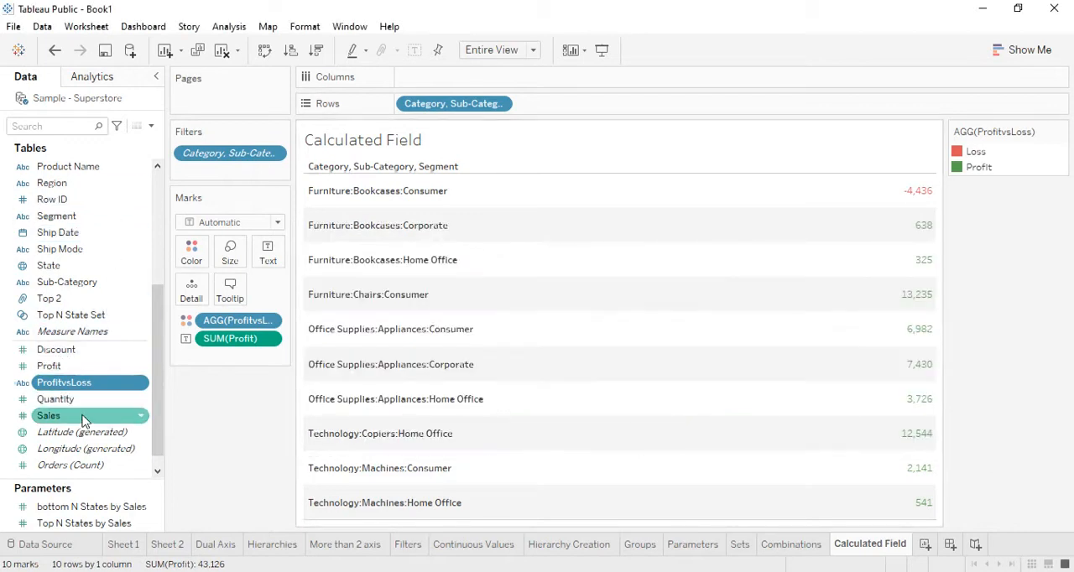
Step: Create a calculated field based on Sales and name it 'Sales Metric'
right_click(83, 420)
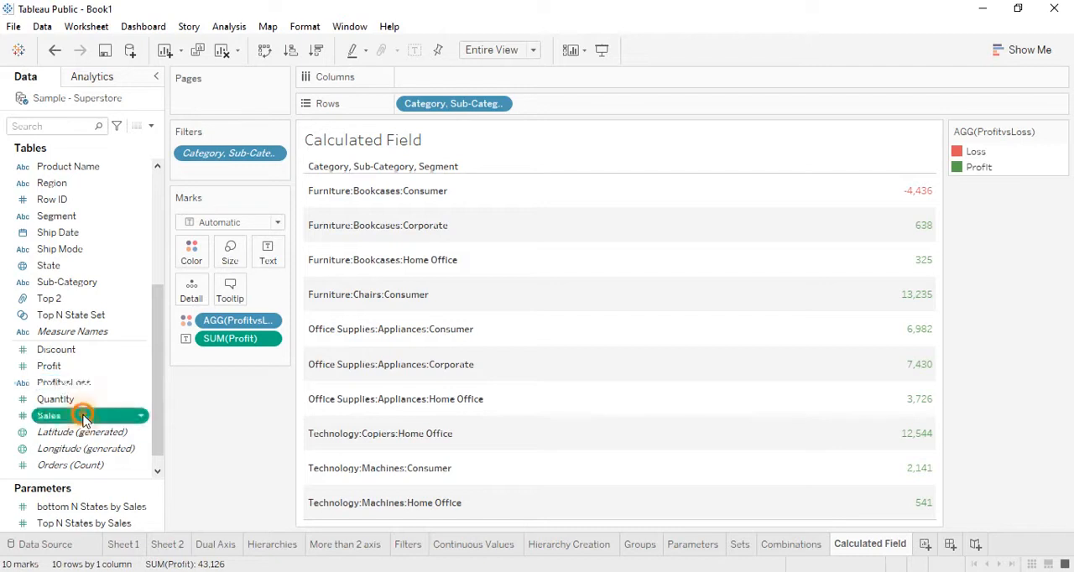
click(215, 443)
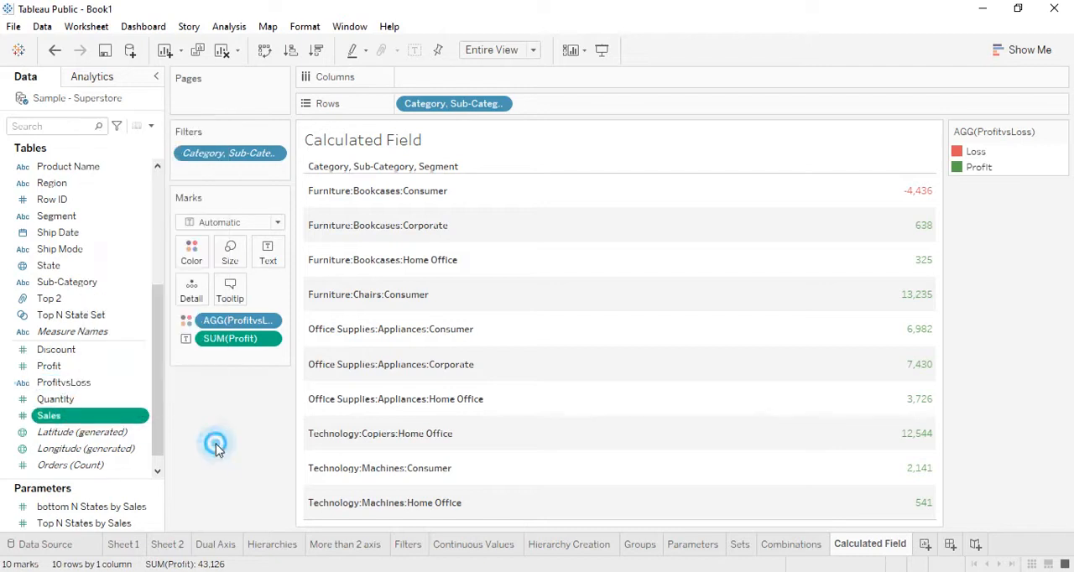
right_click(78, 424)
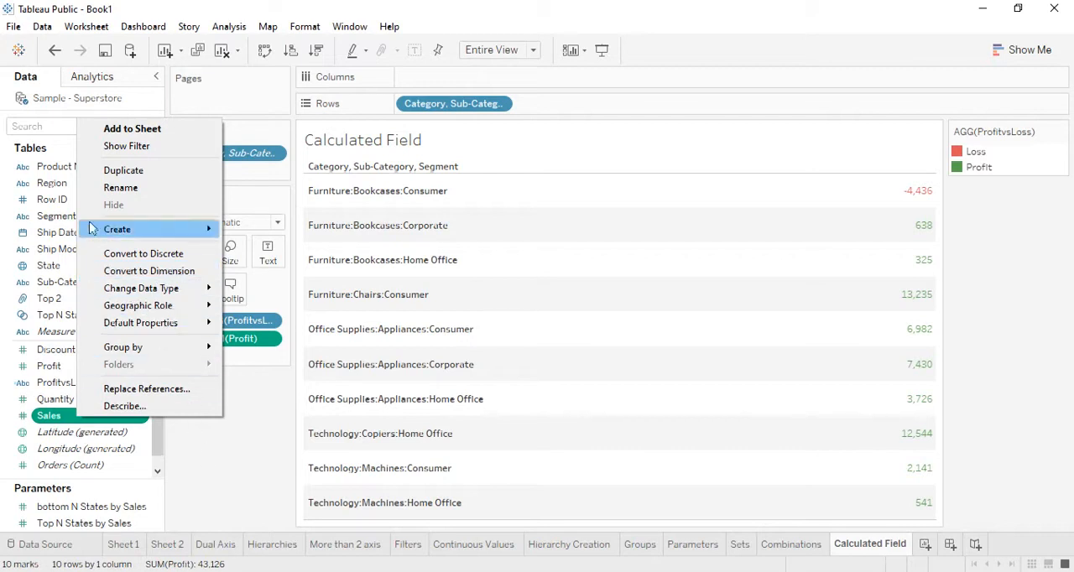
mouse_move(141, 229)
click(290, 230)
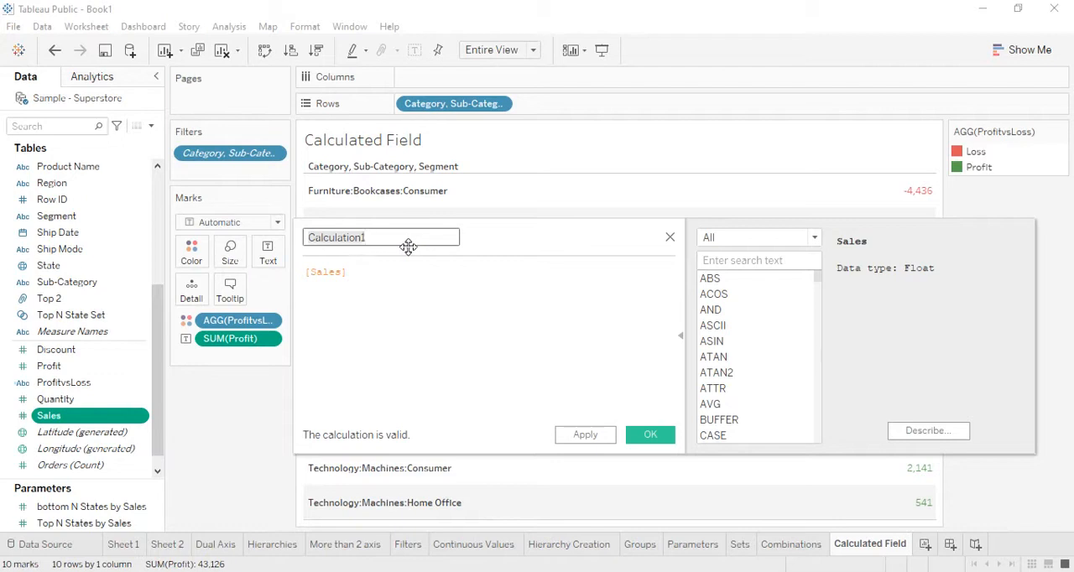
text(Sales Metric)
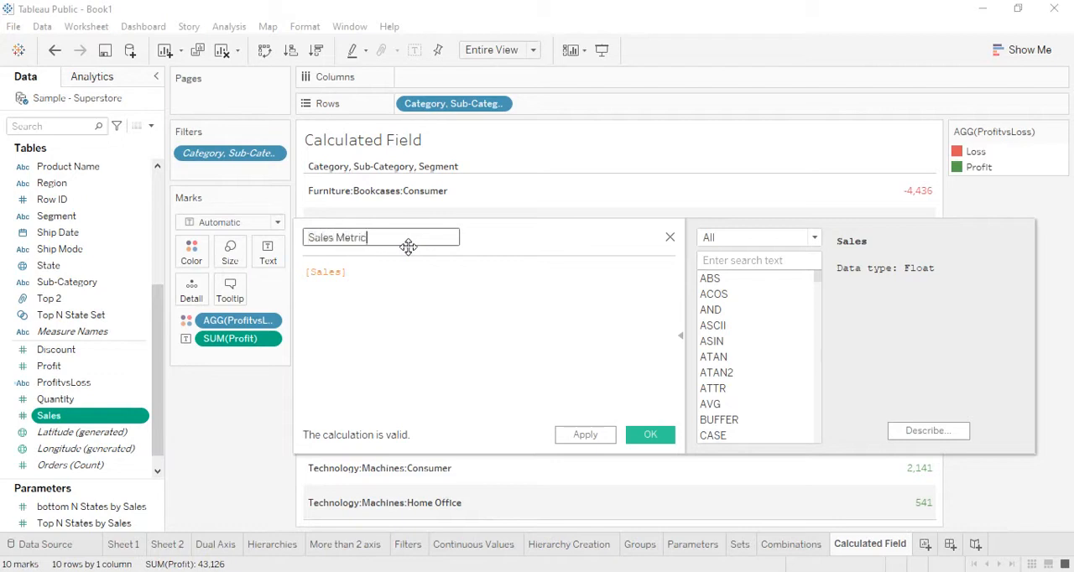
Step: Look through the full list of functions available for the Sales Metric calculation
scroll(789, 327, down, 7)
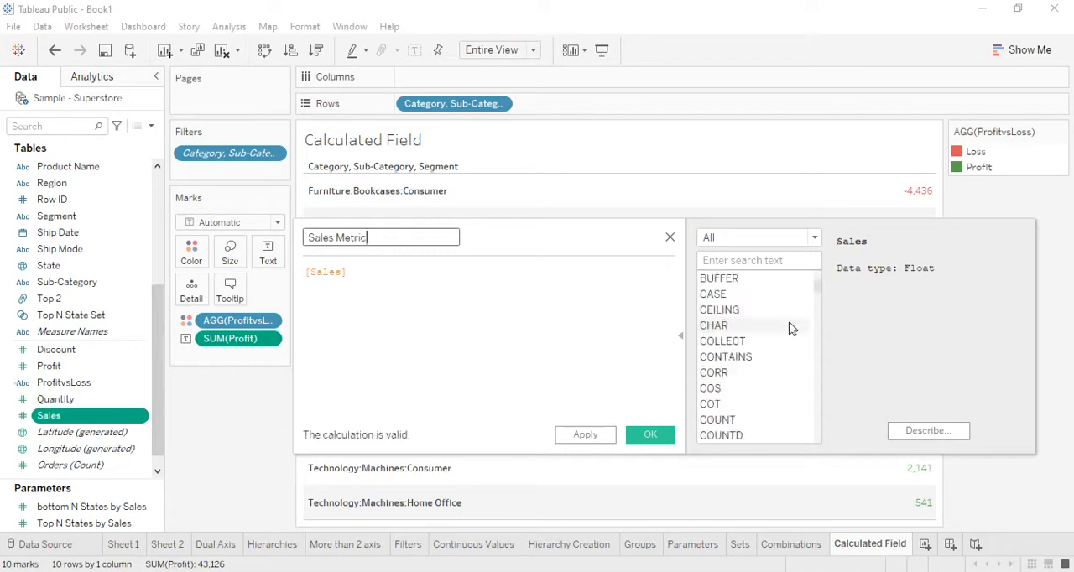
scroll(789, 327, down, 8)
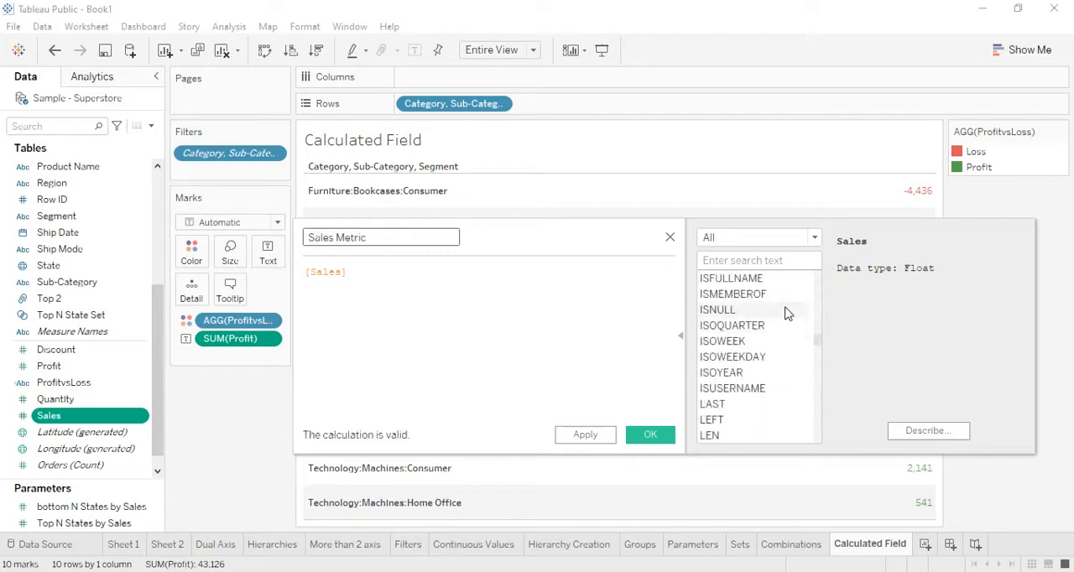
scroll(789, 313, down, 10)
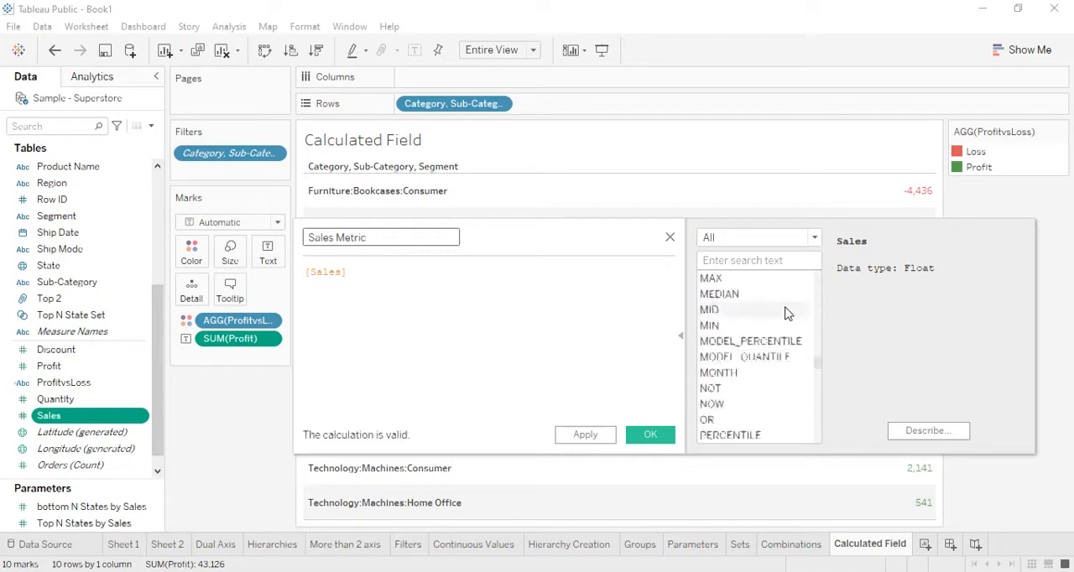
scroll(787, 313, down, 10)
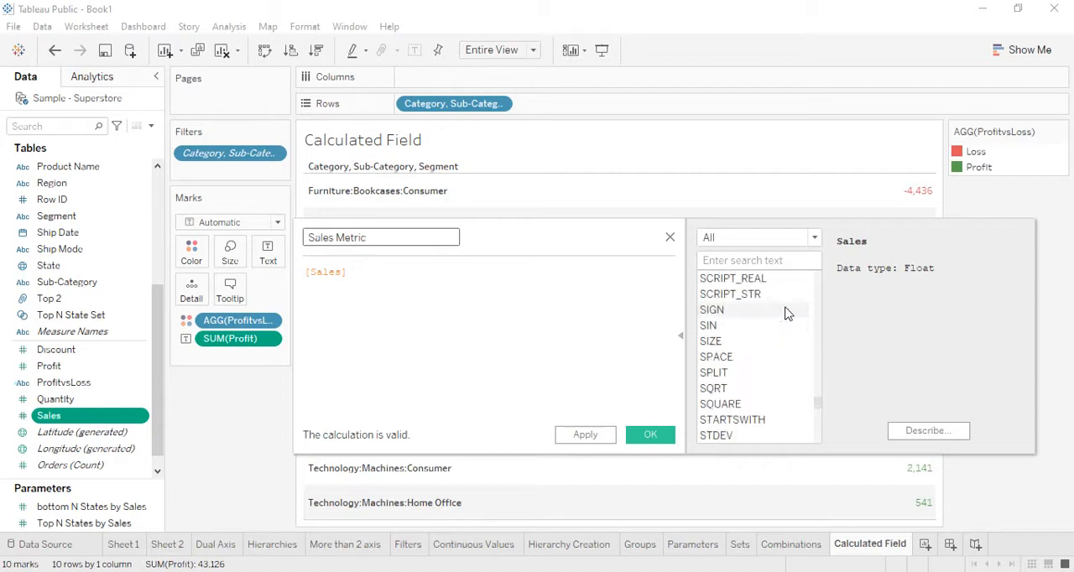
scroll(776, 402, down, 8)
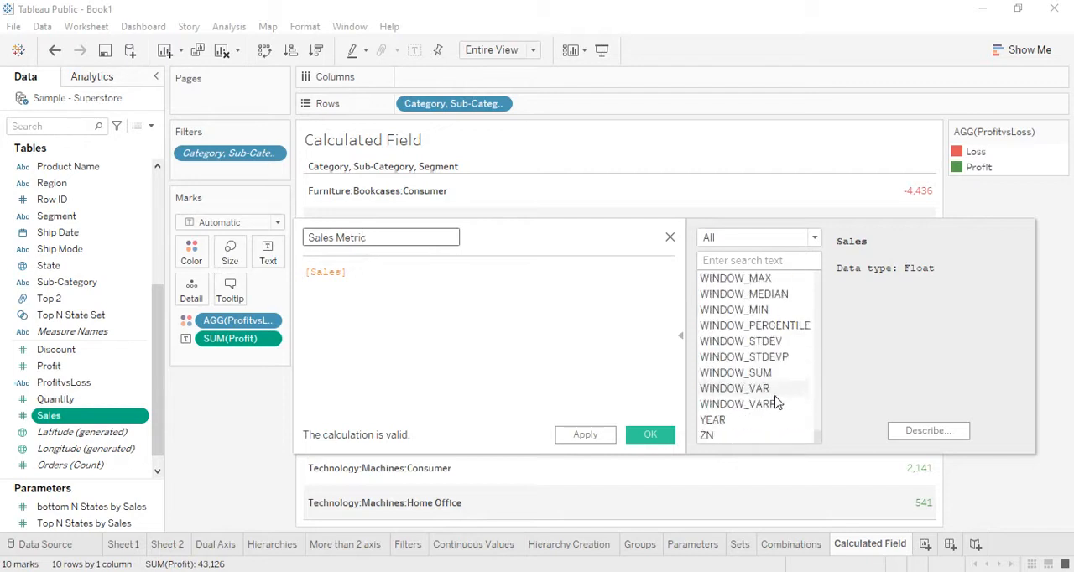
scroll(777, 403, up, 12)
scroll(776, 403, up, 15)
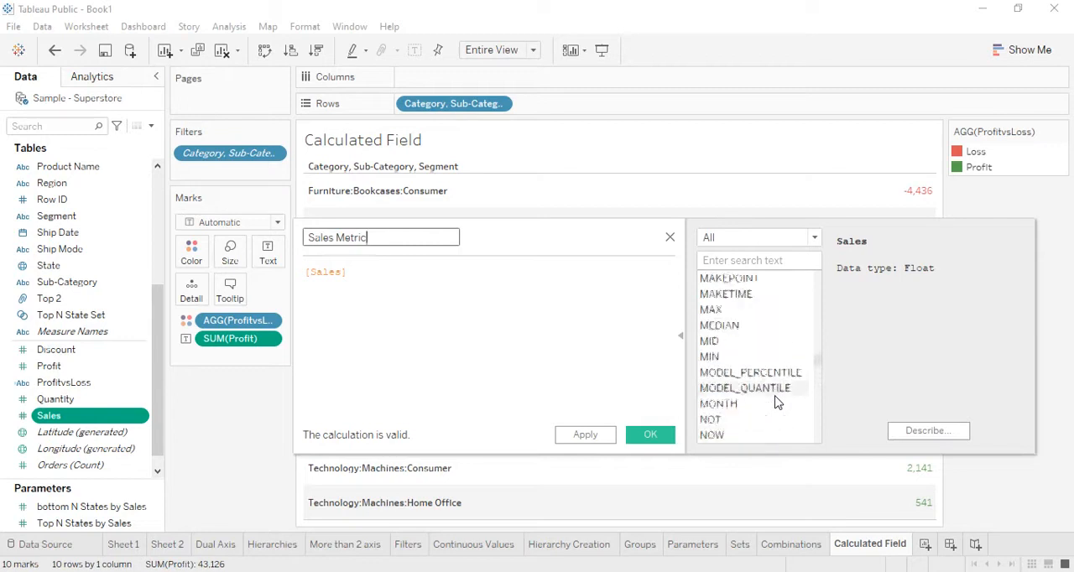
scroll(776, 403, up, 12)
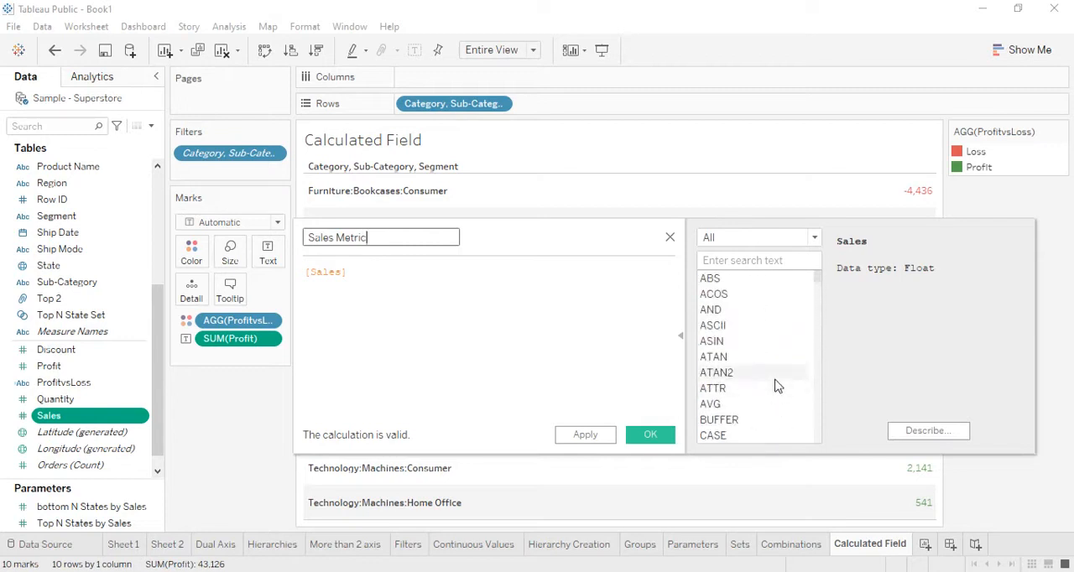
scroll(776, 386, down, 1)
Step: Find the ROUND function and insert it before [Sales], with Sales as its first argument followed by a comma
click(767, 260)
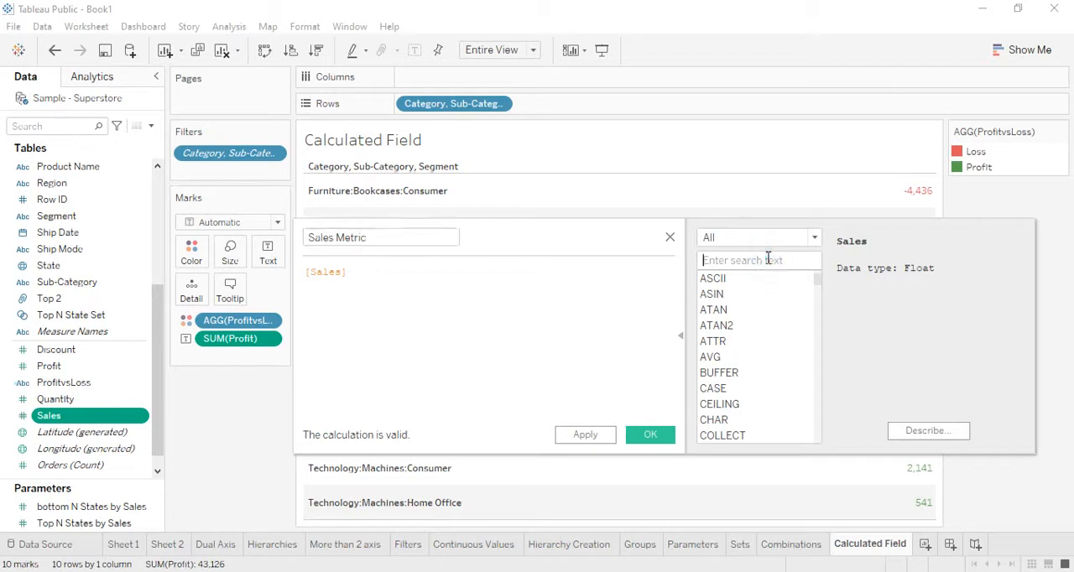
text(Roun)
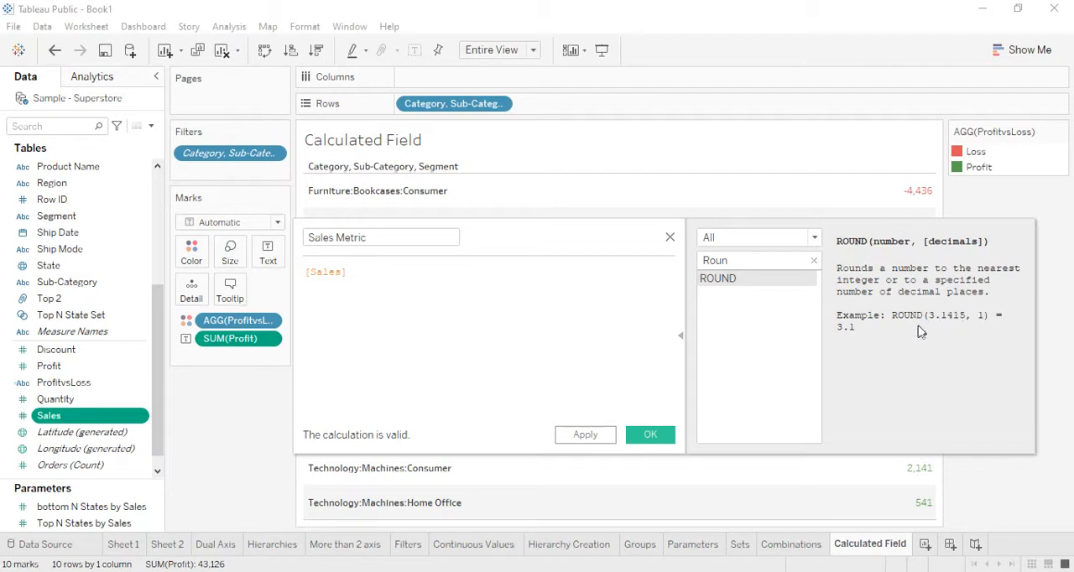
double_click(751, 280)
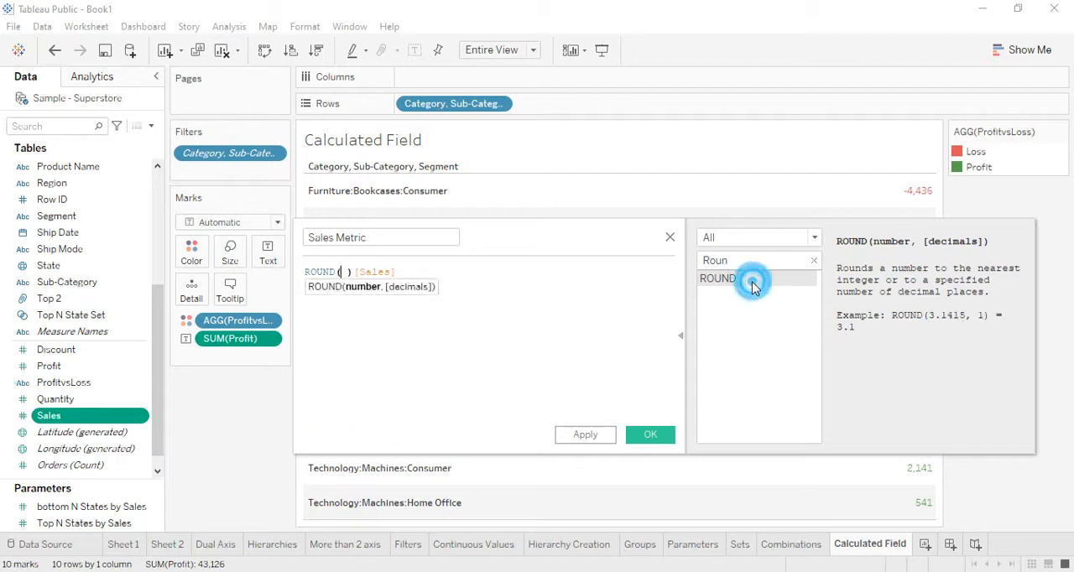
click(353, 275)
key(BackSpace)
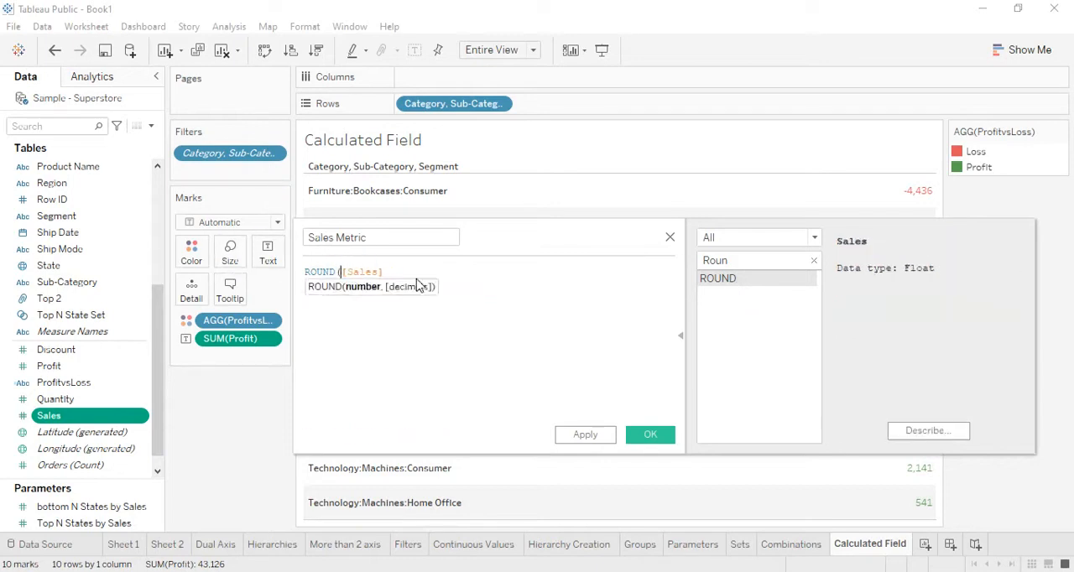
key(End)
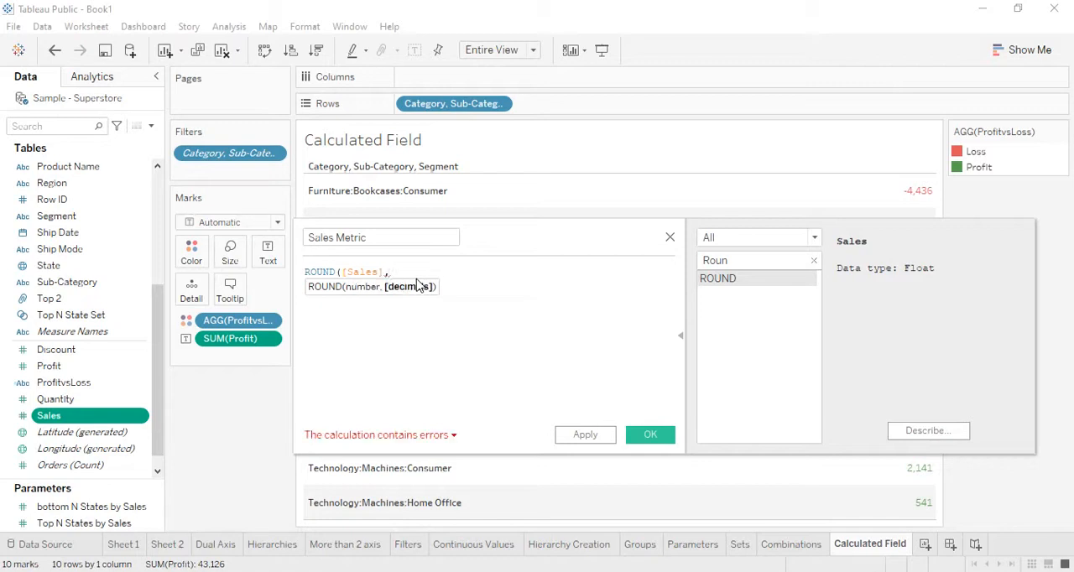
Step: Wrap [Sales] in a Sum function inside ROUND, leaving the formula as ROUND(Sum([Sales])
key(Left)
key(Left)
key(Left)
key(Left)
key(Left)
key(Left)
key(Left)
key(Left)
text(S)
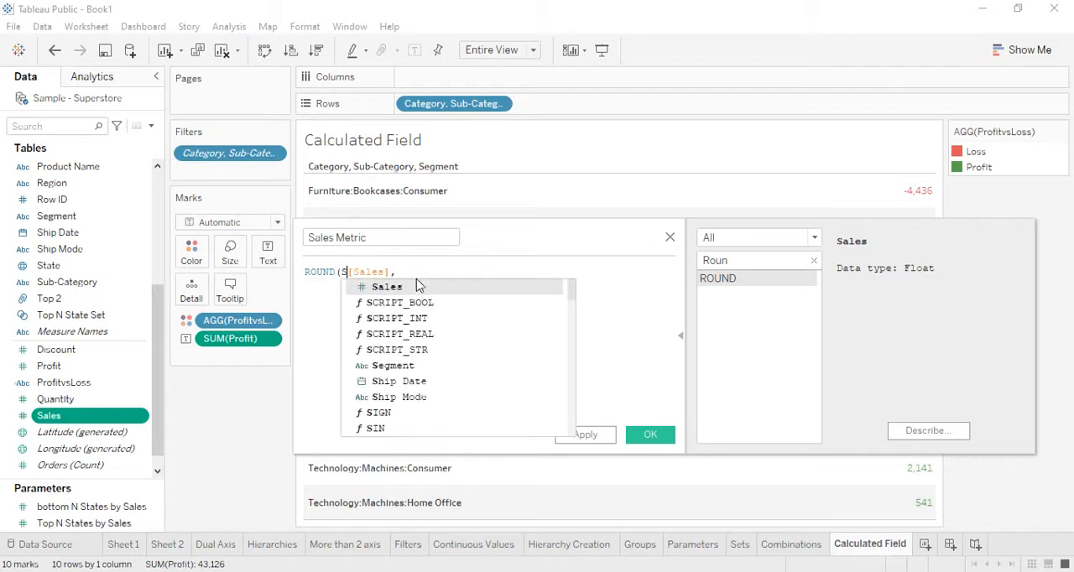
text(um()
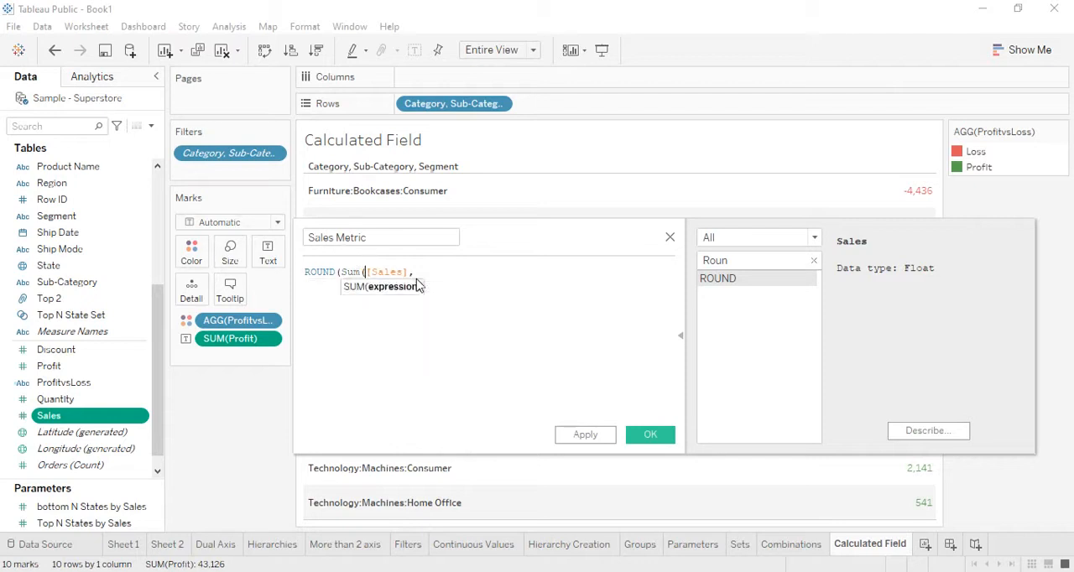
key(Right)
key(Right)
key(Right)
key(Right)
key(Right)
key(Right)
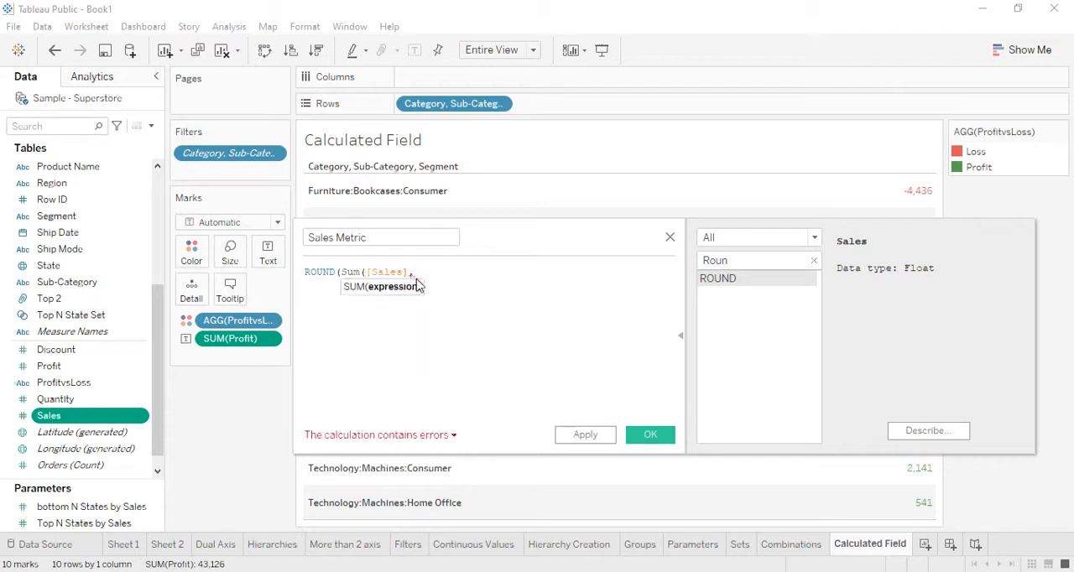
text())
key(Right)
key(BackSpace)
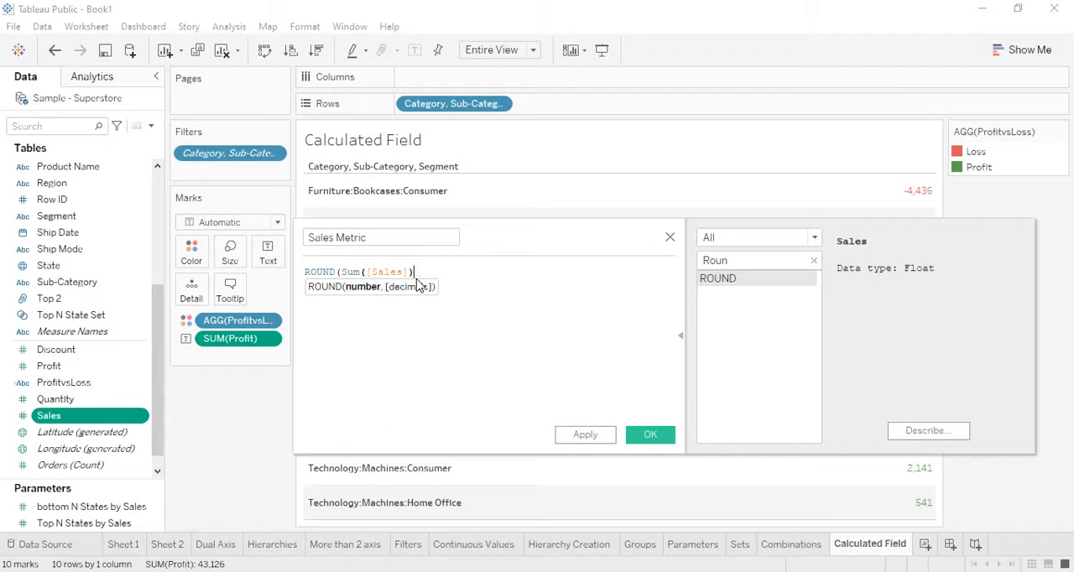
Step: Set the rounding to 1 decimal, close the formula as ROUND(Sum([Sales]),1), and save the Sales Metric field
text(,1)
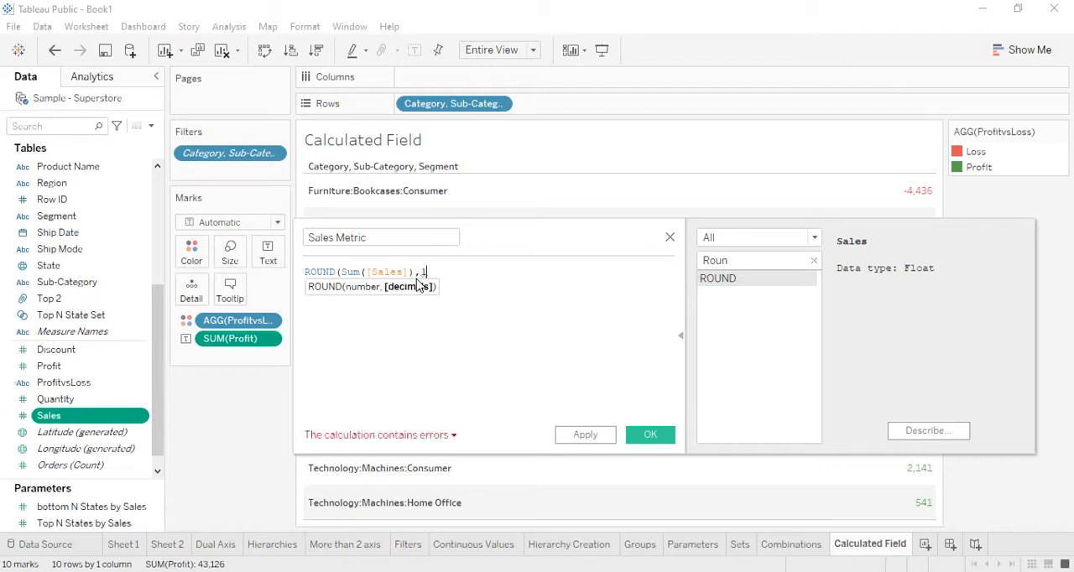
text())
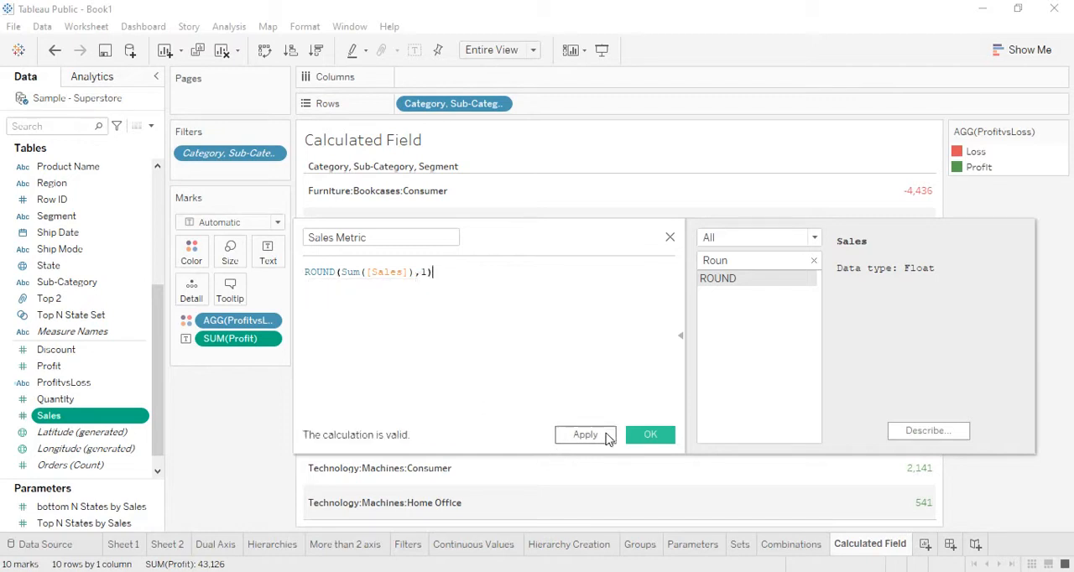
click(604, 434)
click(650, 434)
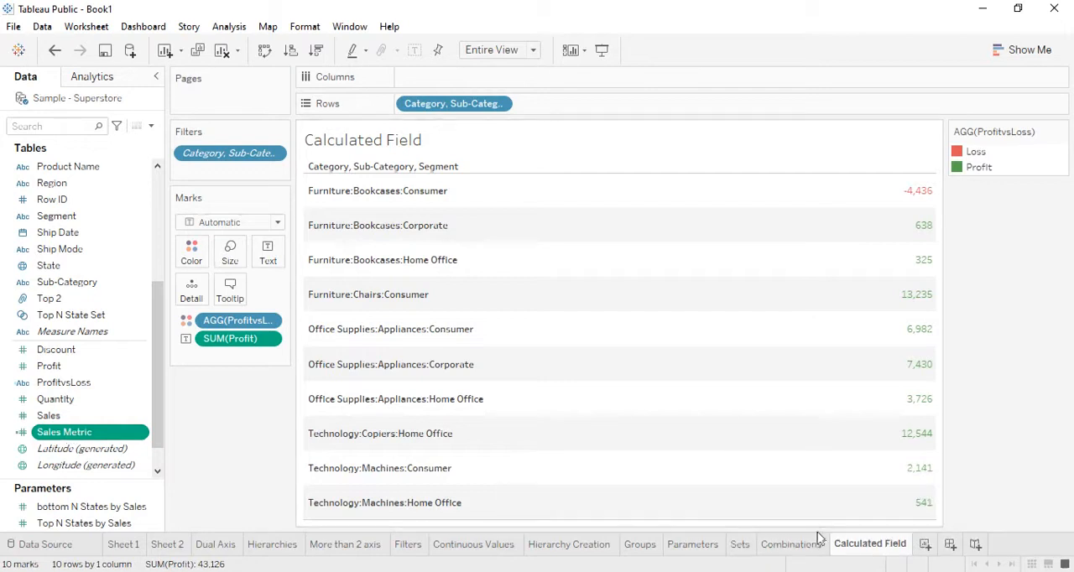
Step: Add a new worksheet and rename it 'Calculated Field2'
click(924, 546)
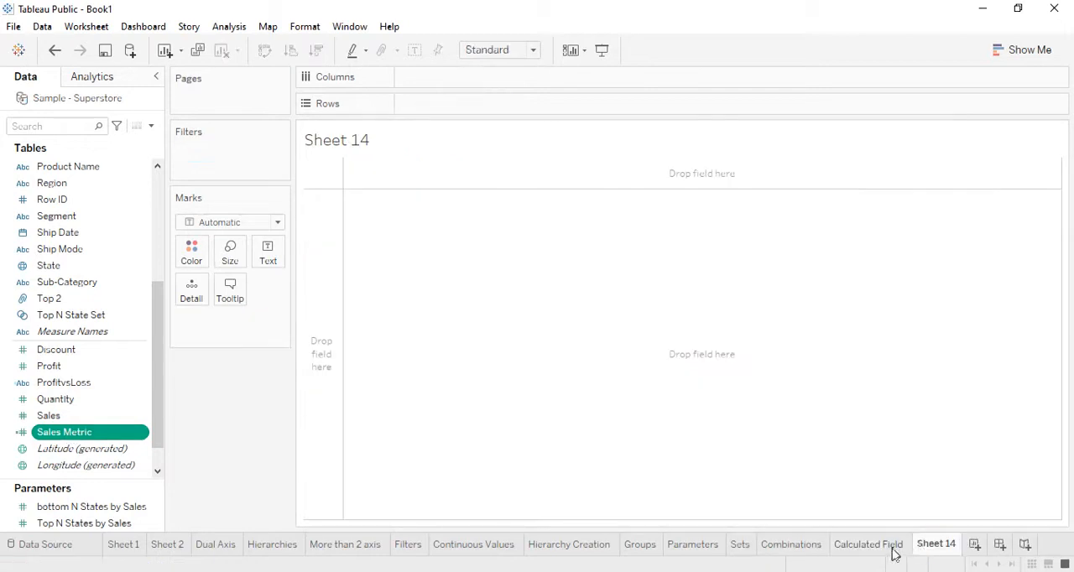
right_click(935, 543)
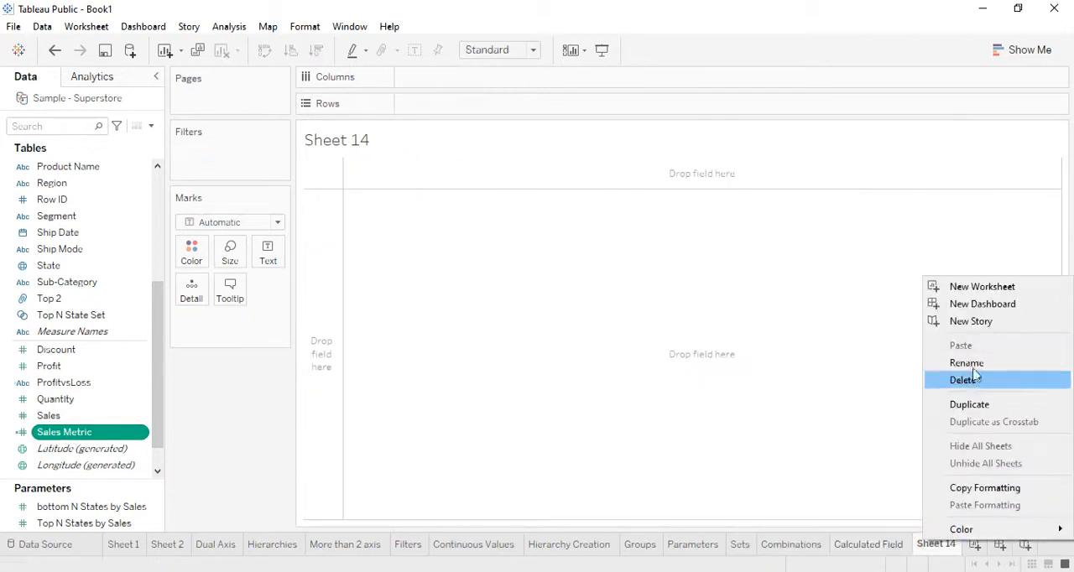
click(972, 366)
text(Ca)
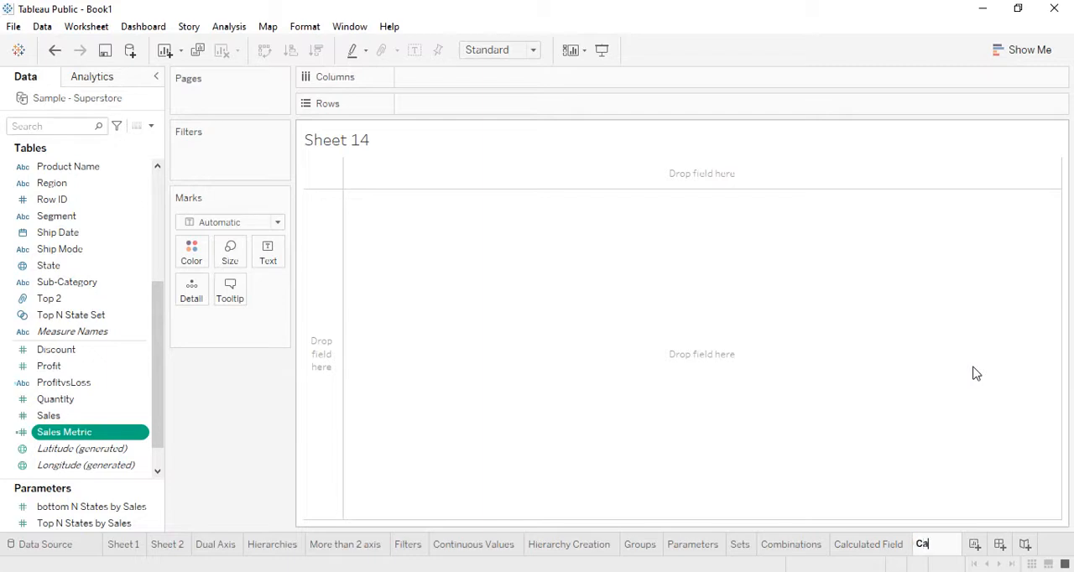
text(lculated )
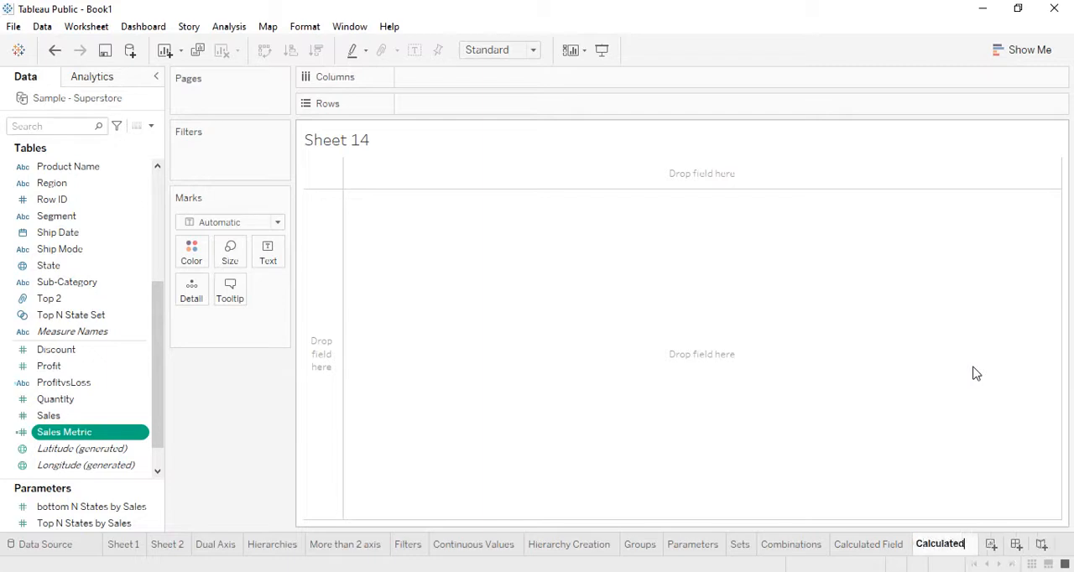
text(Field2)
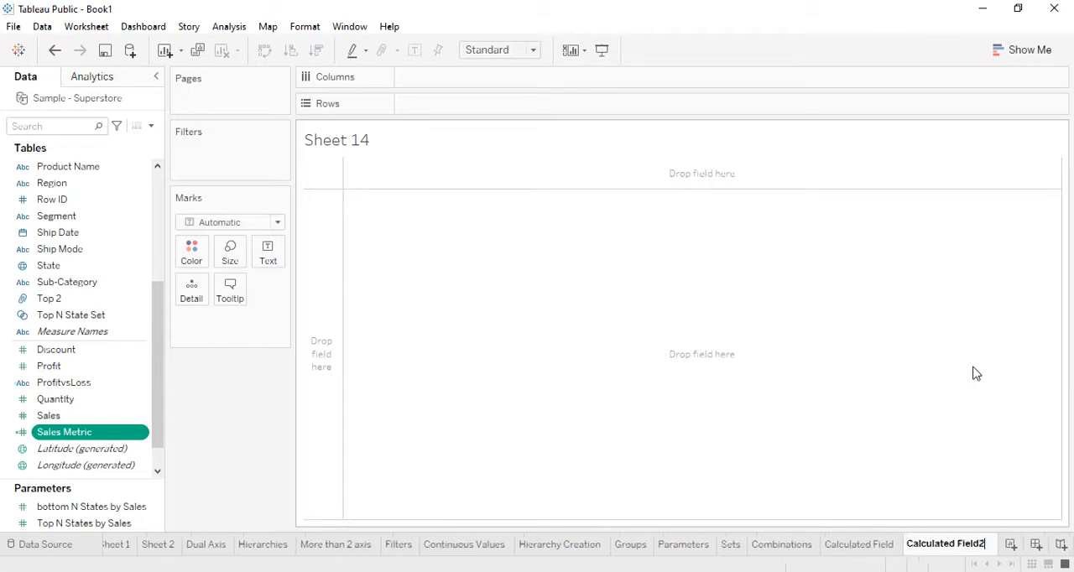
key(Return)
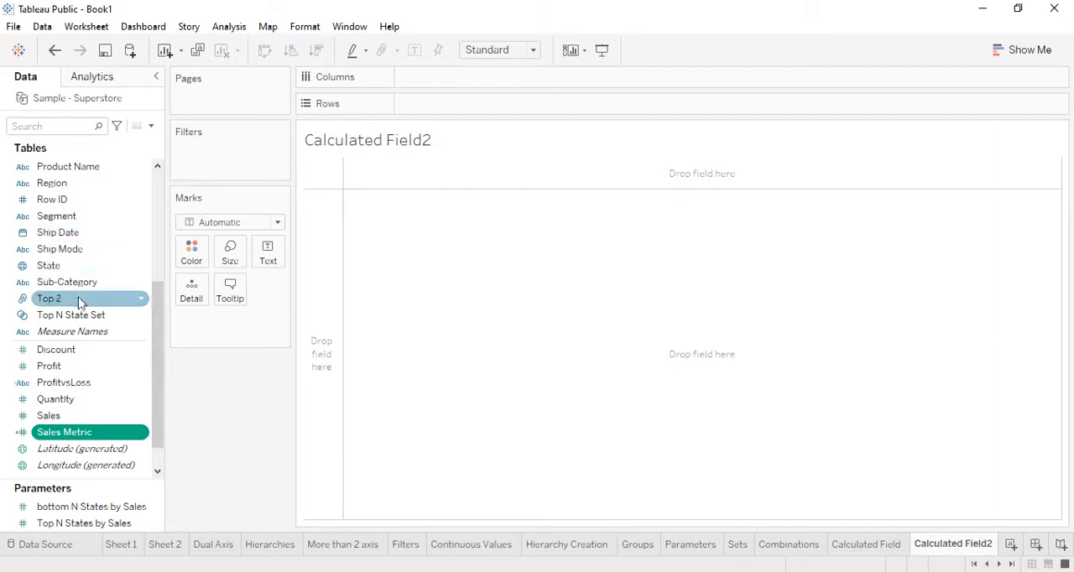
Step: Place the combined Category, Sub-Category, Segment field in the rows of the worksheet
scroll(84, 236, up, 4)
scroll(84, 236, up, 1)
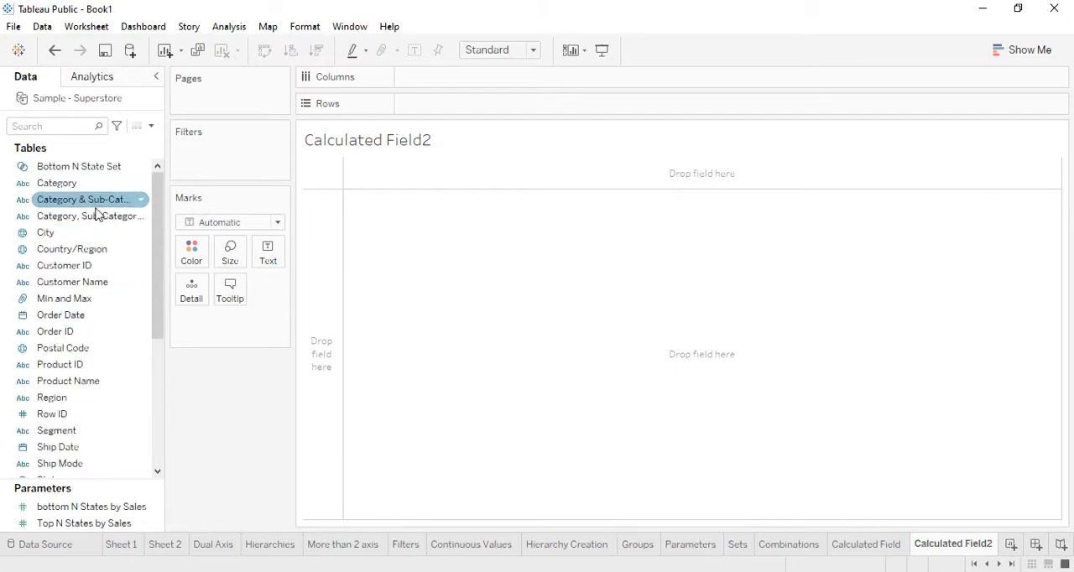
drag(90, 215, 478, 109)
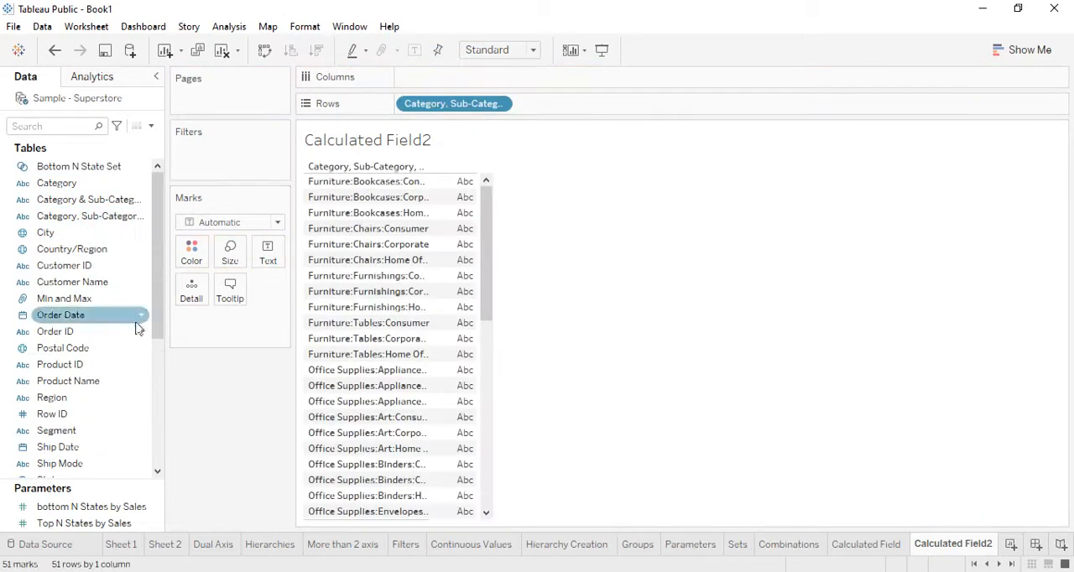
Step: Show both Sales and Sales Metric as text values for each row of the table
scroll(124, 416, down, 1)
scroll(123, 416, down, 4)
drag(49, 382, 268, 254)
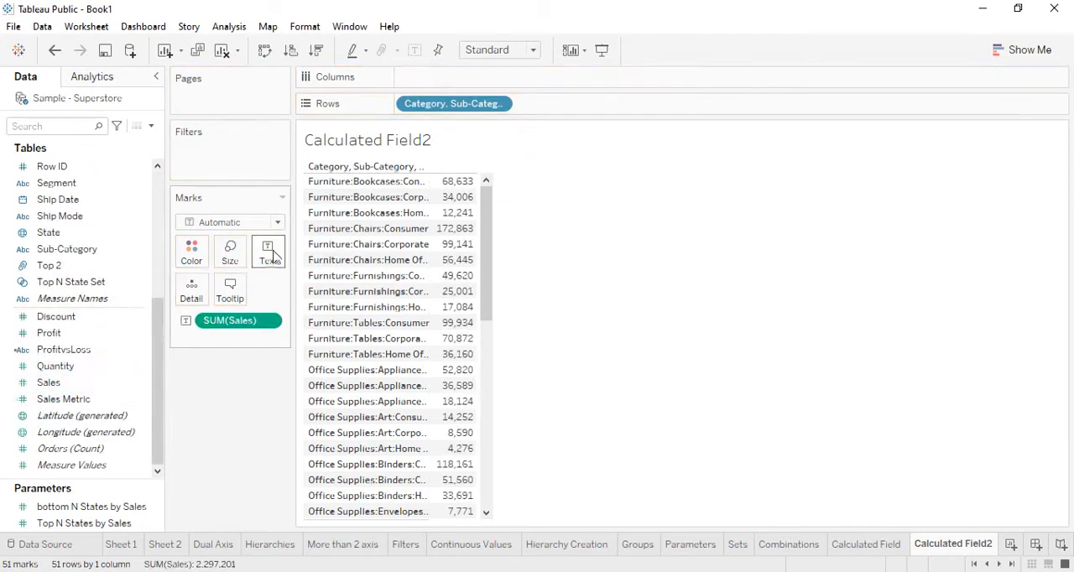
click(84, 401)
drag(84, 404, 279, 264)
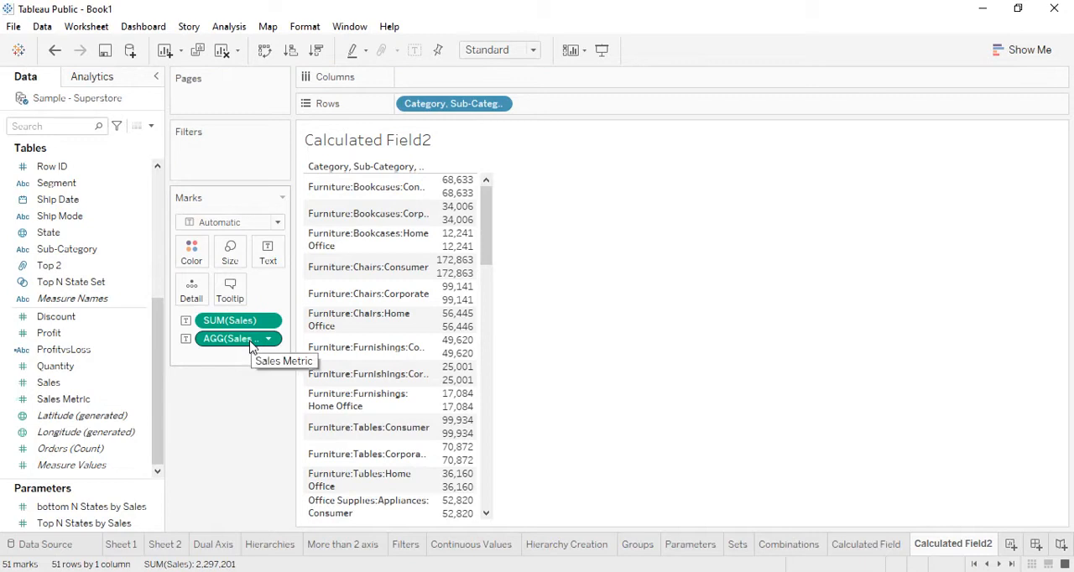
Step: Plot Sales Metric in the columns as bars without Sales, and label the bars with the Sales Metric values
drag(252, 346, 453, 84)
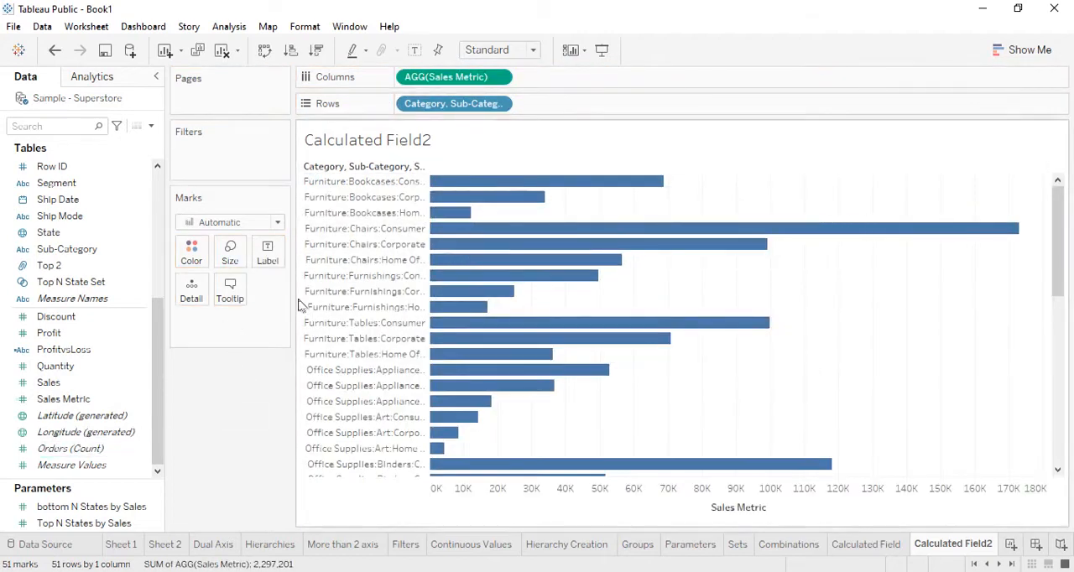
drag(91, 399, 284, 259)
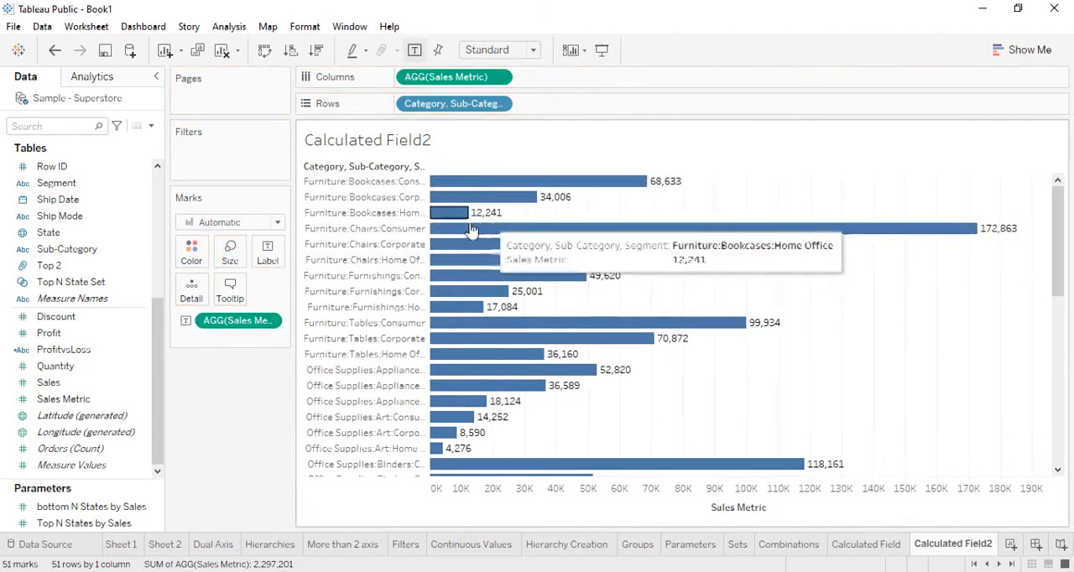
Step: Format the numbers of the Sales Metric labels as Currency (Standard) with the English (United States) locale
click(305, 26)
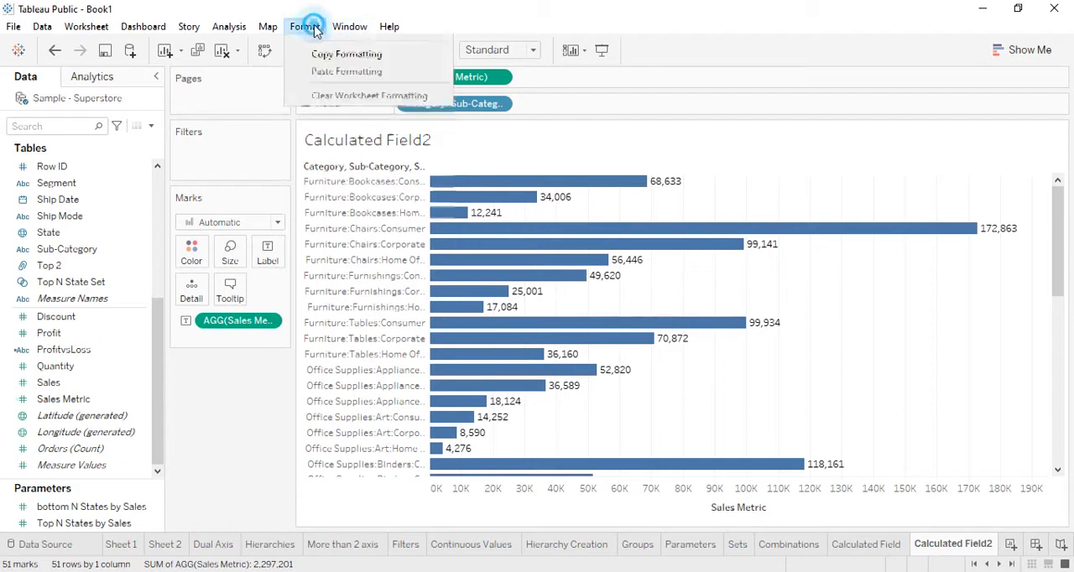
click(319, 103)
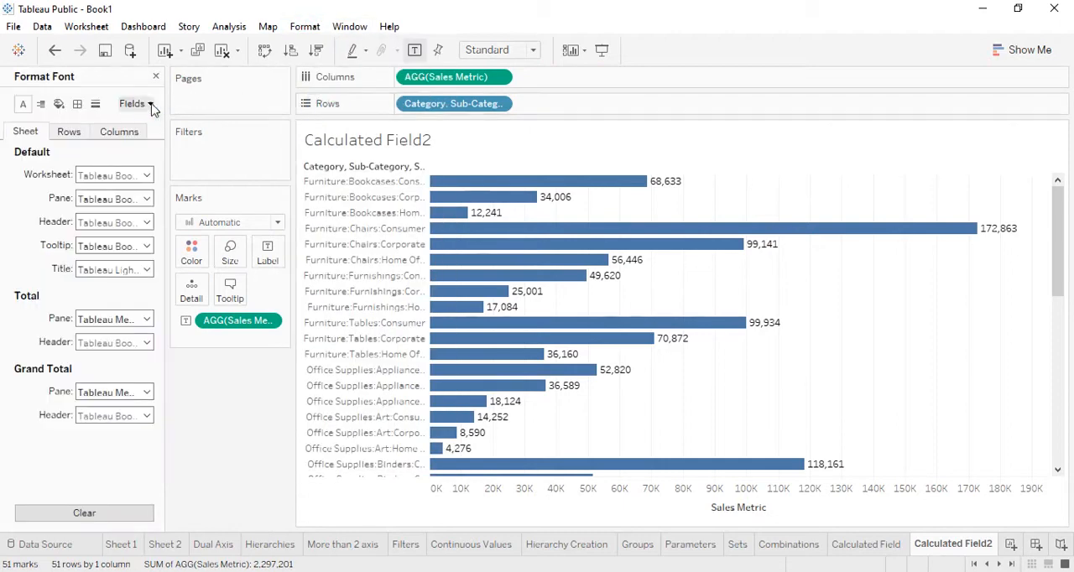
click(144, 104)
click(151, 139)
click(131, 222)
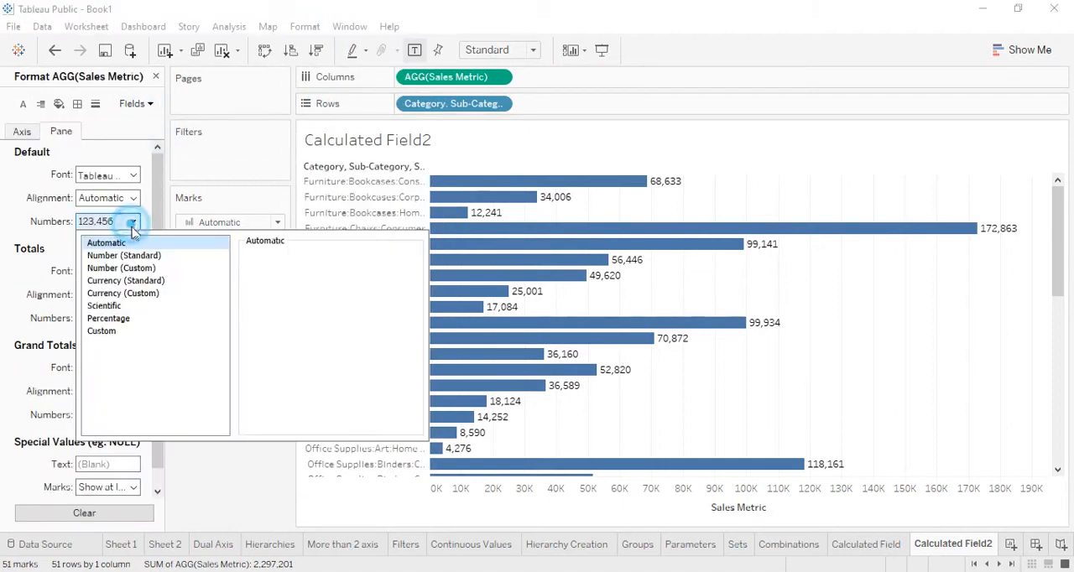
click(144, 285)
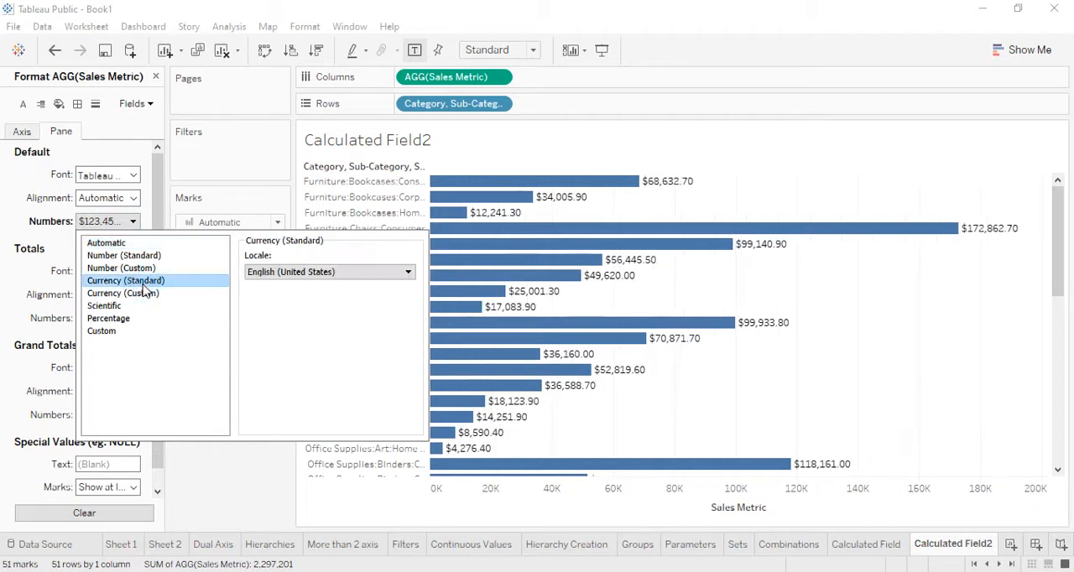
click(718, 183)
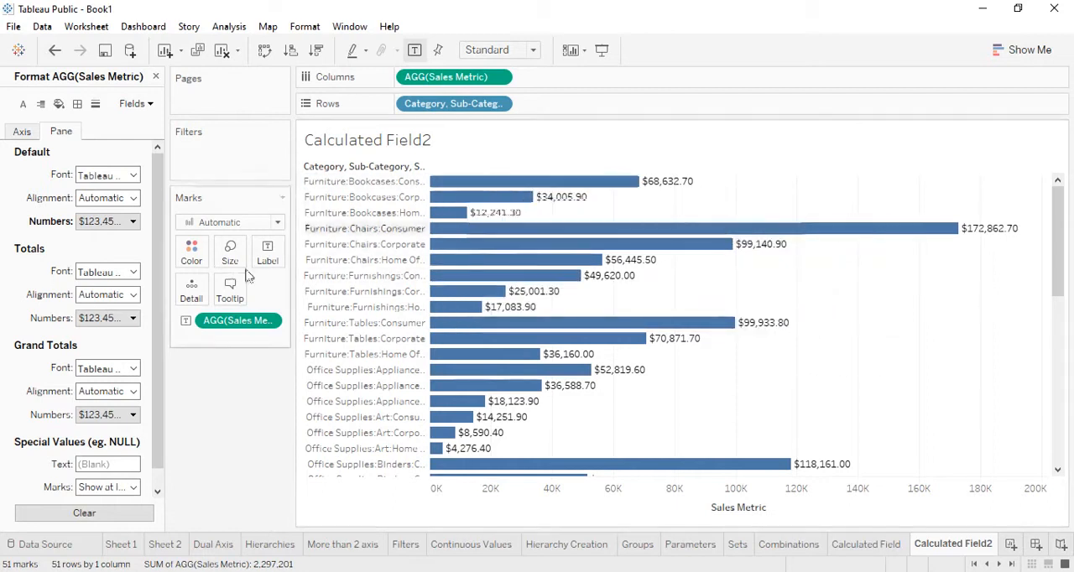
click(148, 104)
click(215, 379)
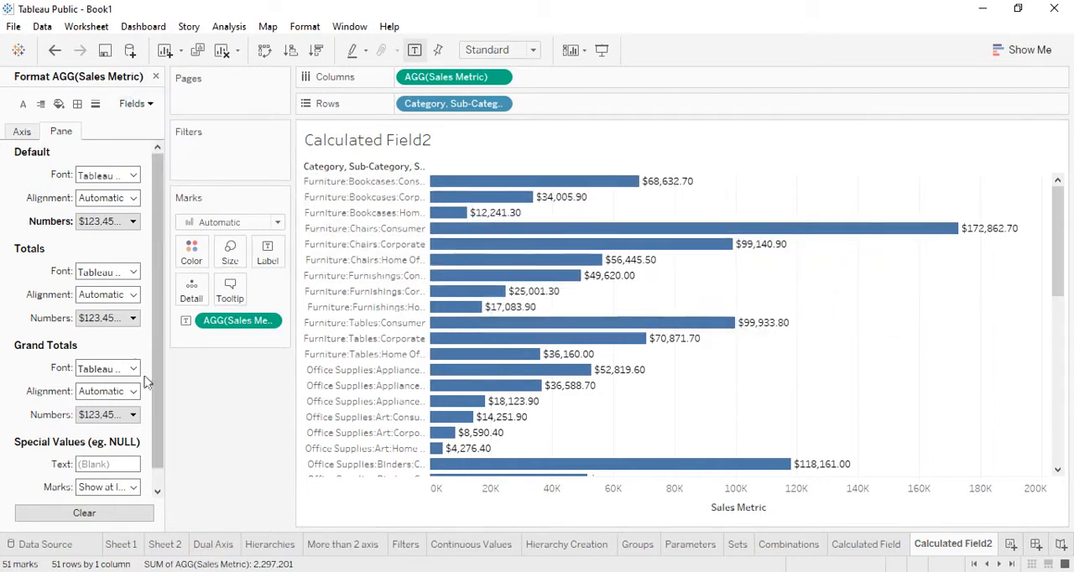
click(155, 76)
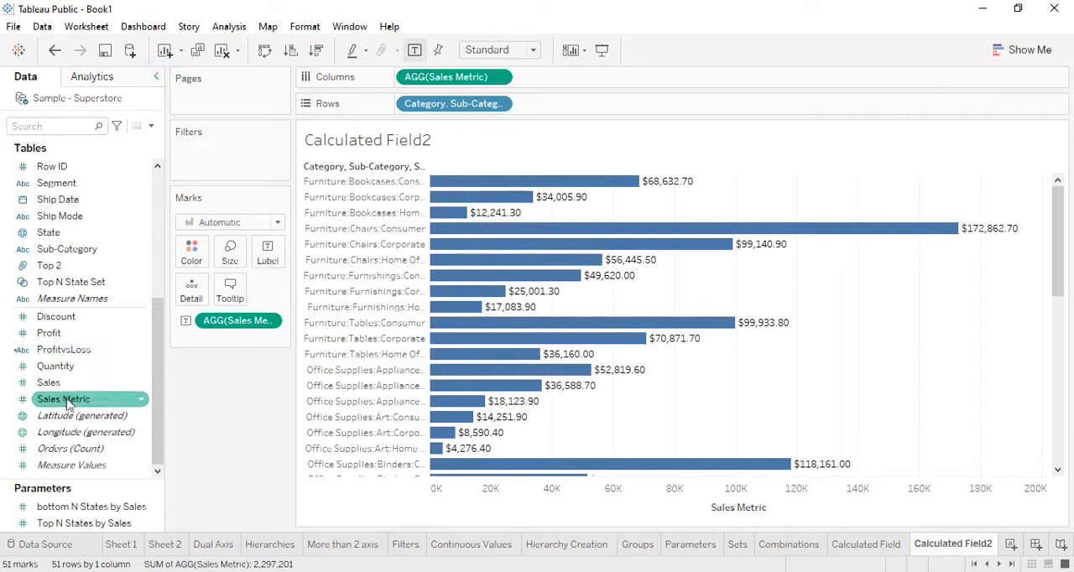
Step: Replace Sales Metric with Sales in the columns, keeping Sales Metric as the bar labels, and review the bars down the chart
drag(50, 382, 587, 83)
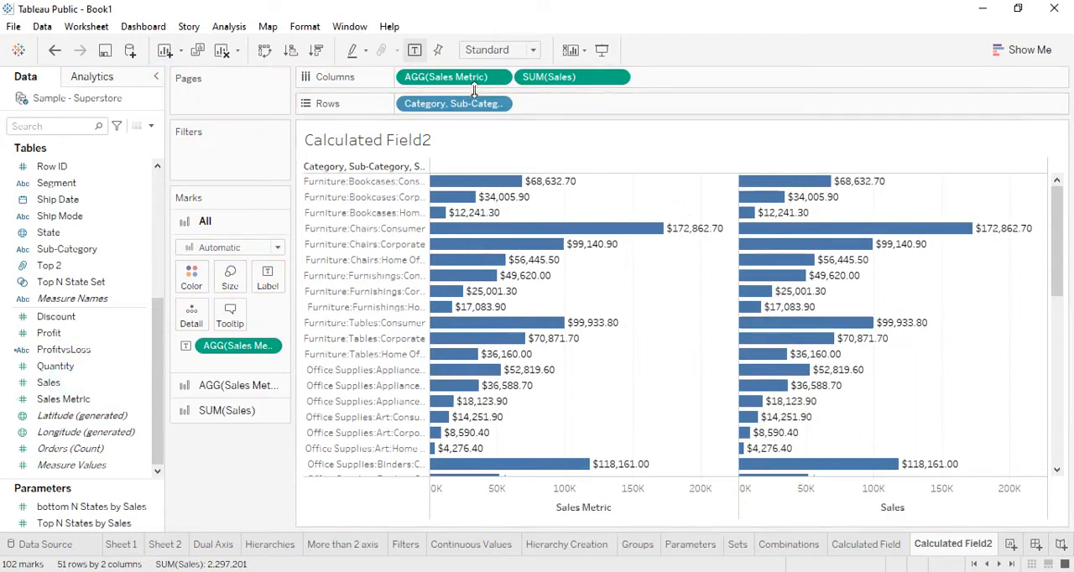
drag(411, 77, 252, 475)
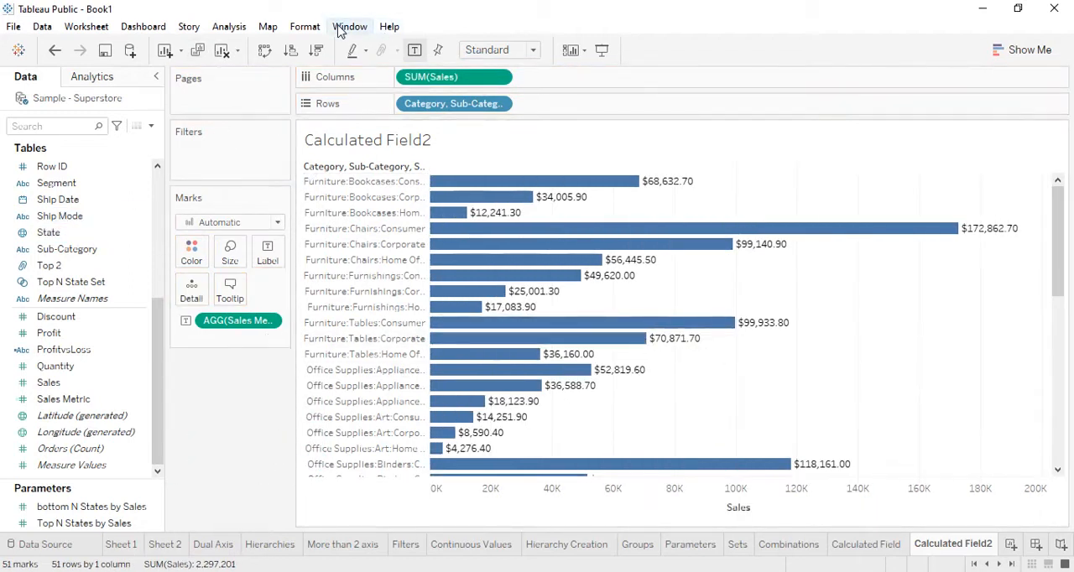
scroll(683, 240, down, 10)
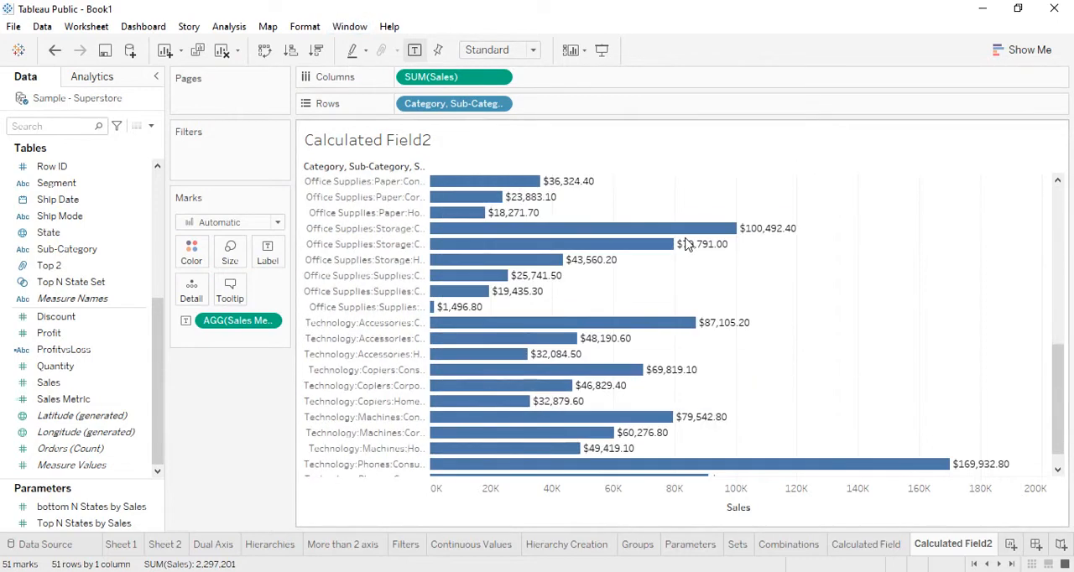
scroll(685, 244, down, 2)
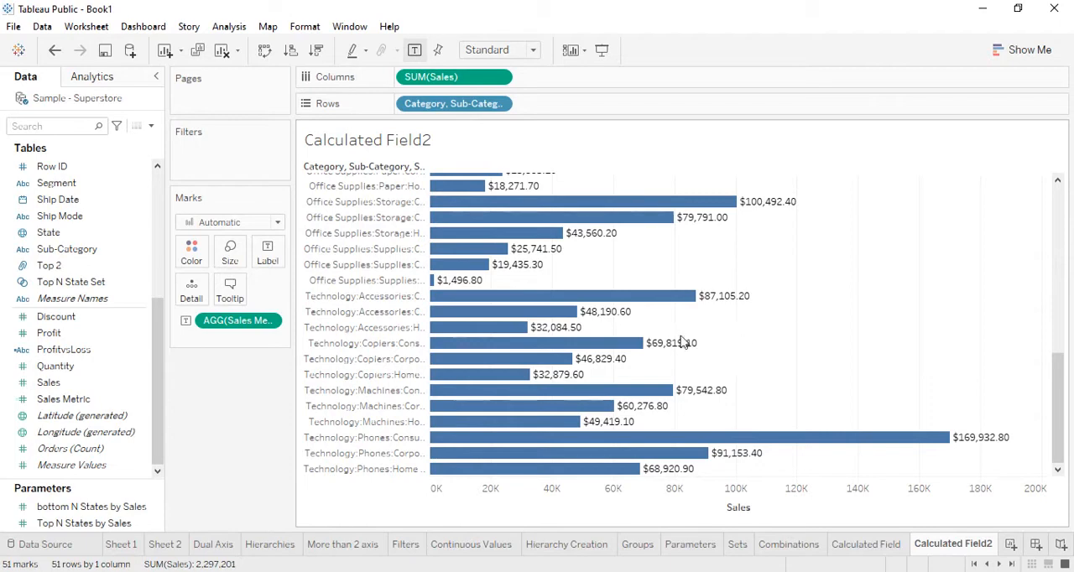
scroll(578, 312, up, 7)
scroll(577, 312, up, 20)
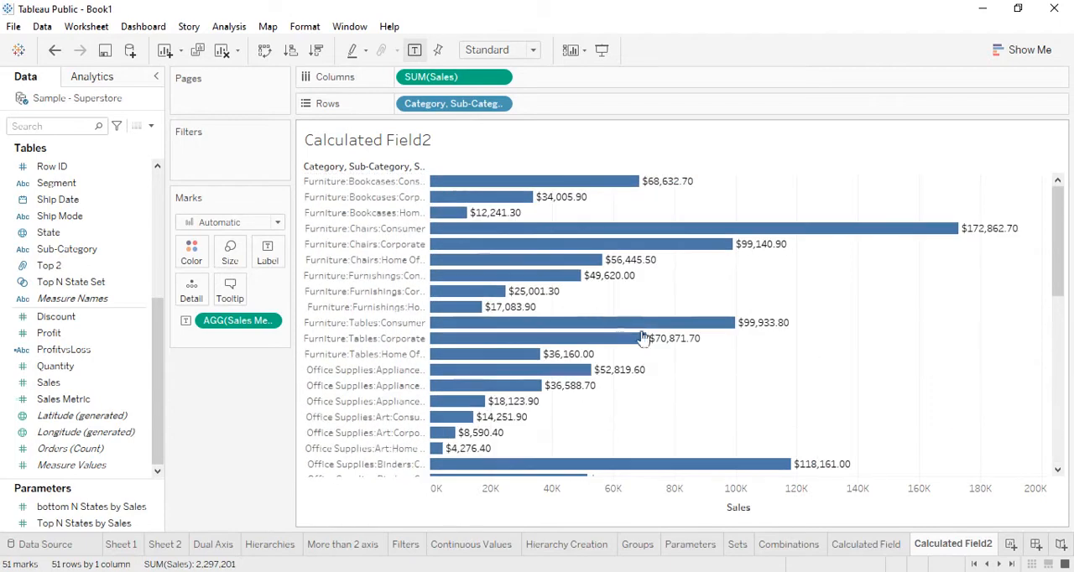